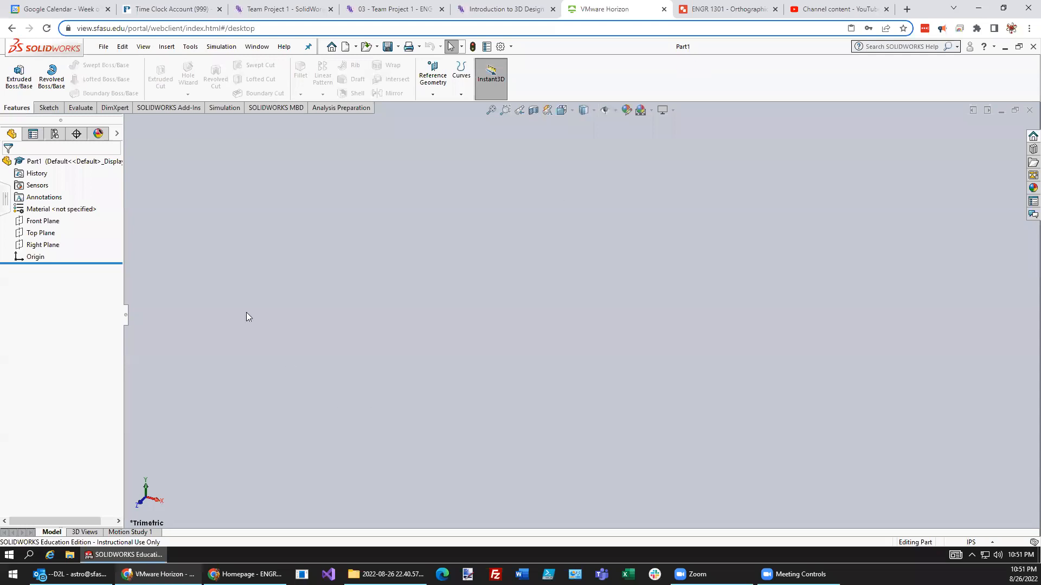
Step: Start an extruded boss on the Top Plane and sketch a center rectangle about 5 in wide from the origin
left_click(19, 82)
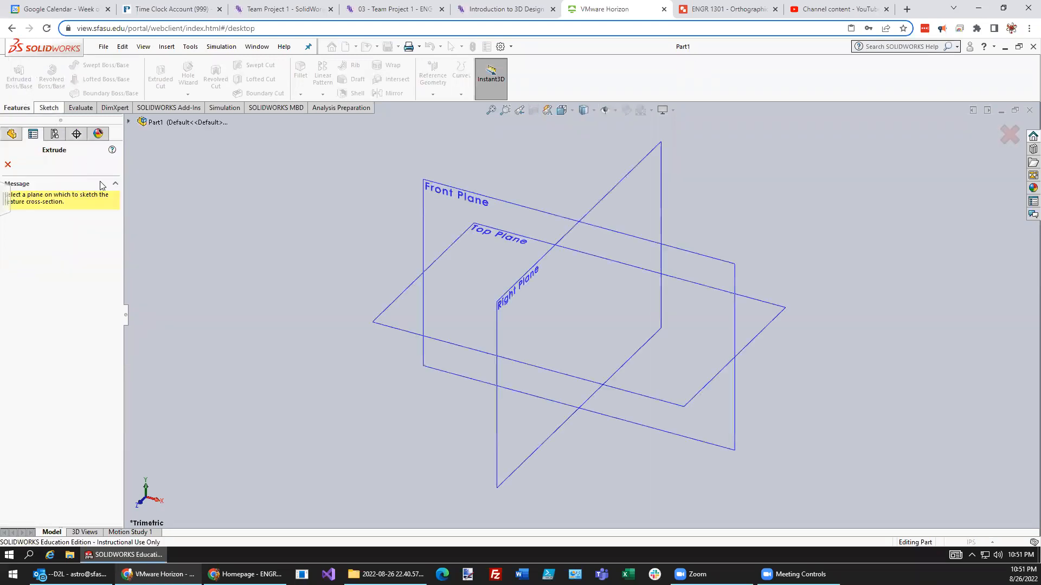
left_click(402, 309)
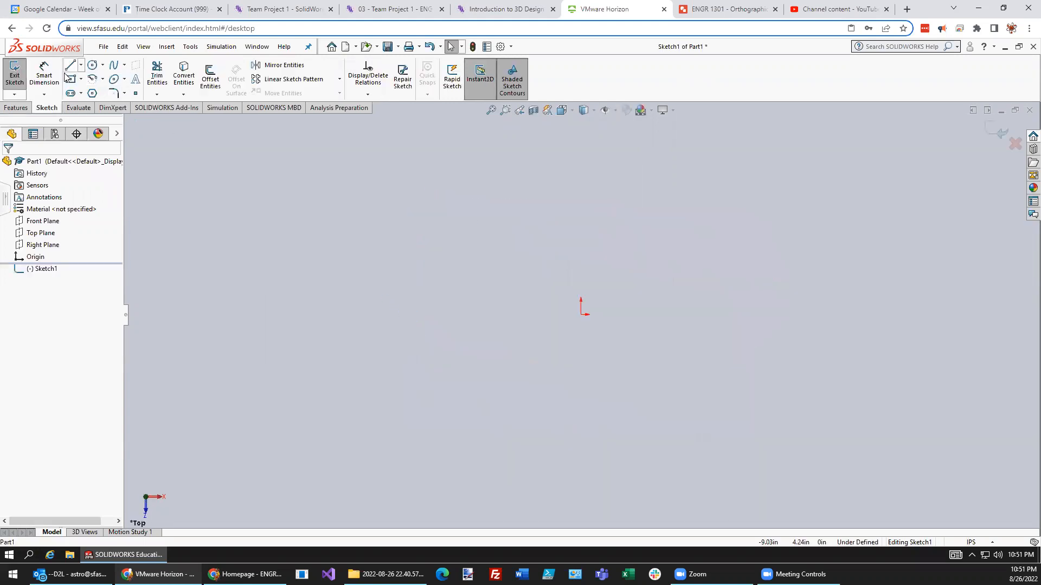
left_click(81, 79)
left_click(86, 94)
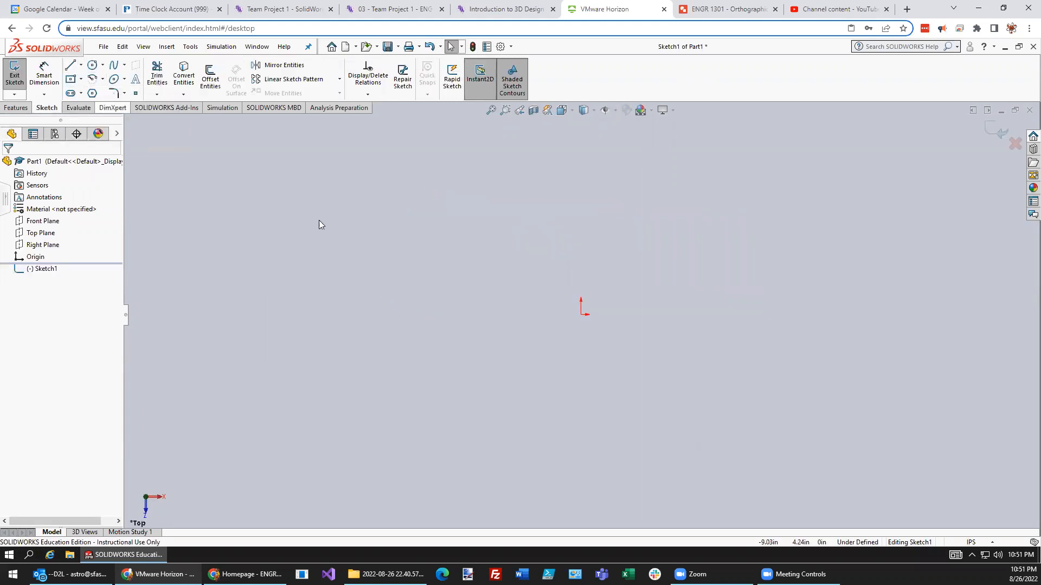
left_click(581, 315)
left_click(698, 243)
Step: Dimension the rectangle 18 in along its horizontal side and 12 in along its vertical side
left_click(47, 77)
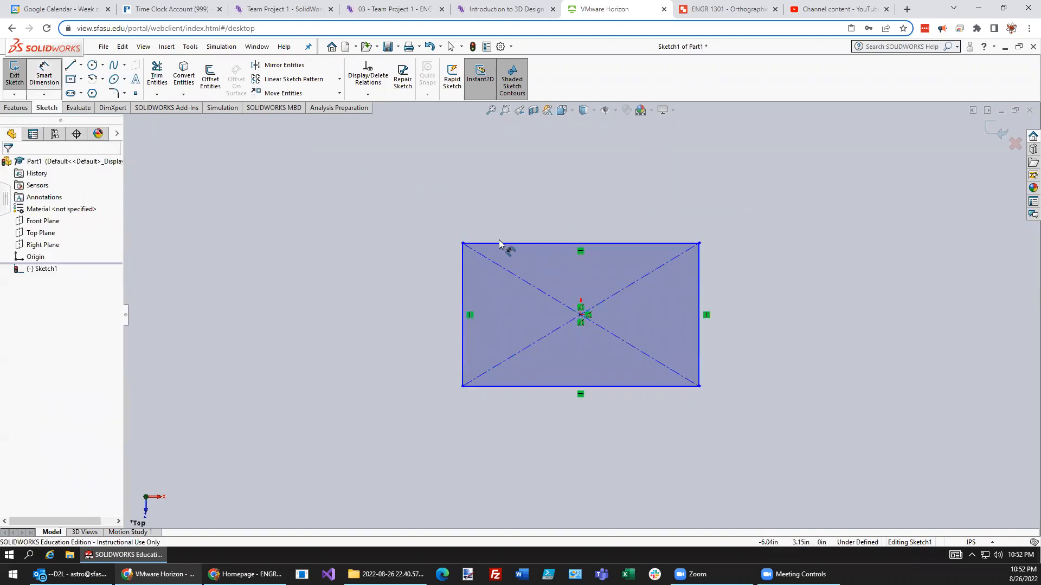
left_click(573, 243)
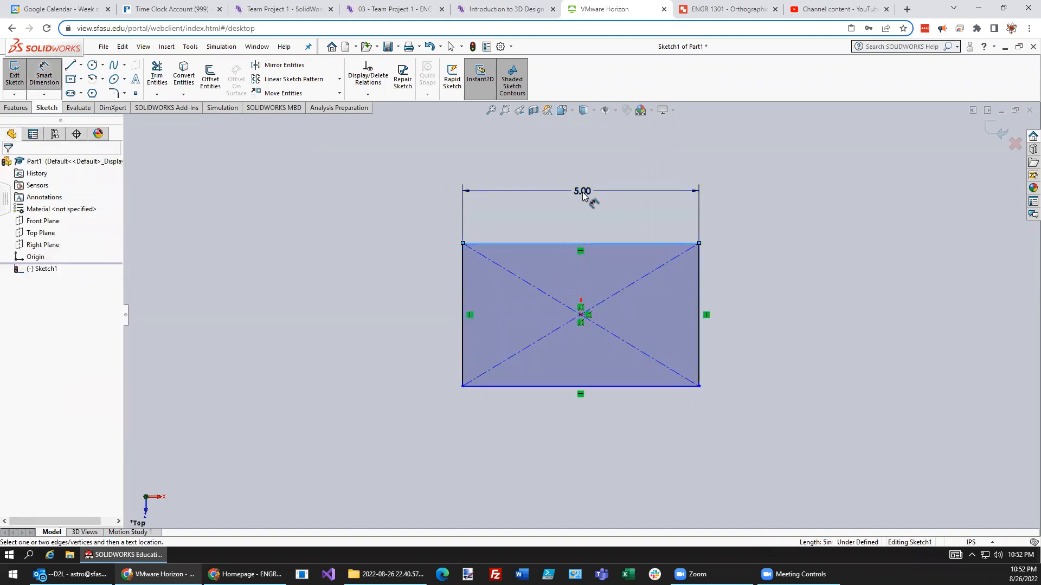
left_click(582, 196)
type("18")
key("Return")
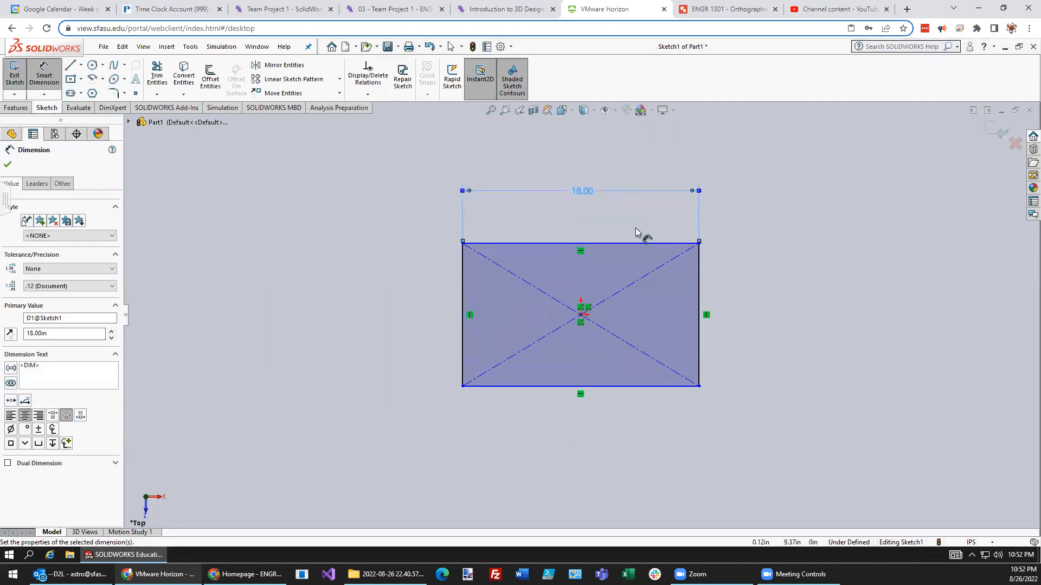
left_click(699, 287)
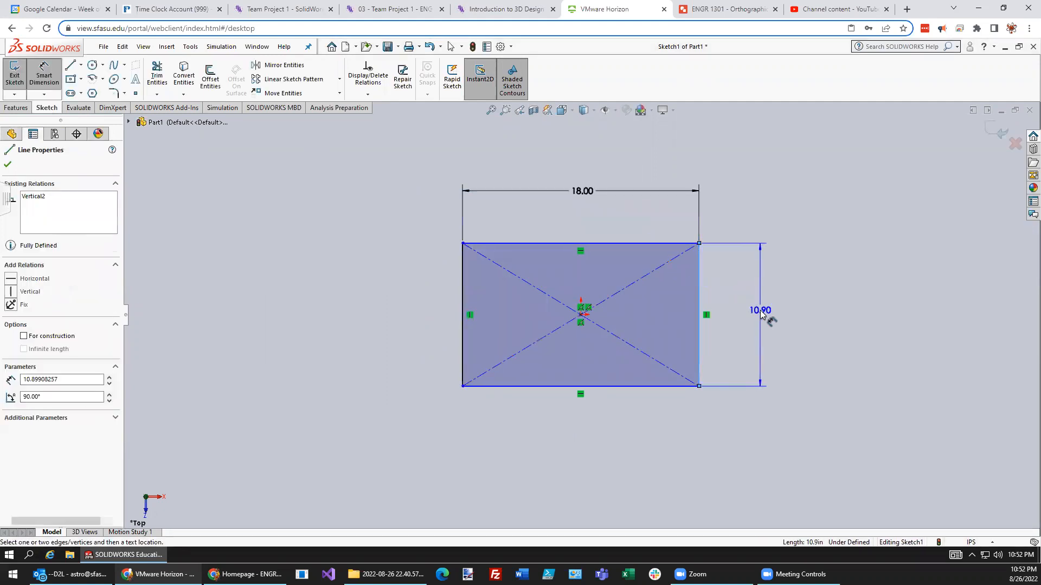
left_click(760, 310)
type("12")
key("Return")
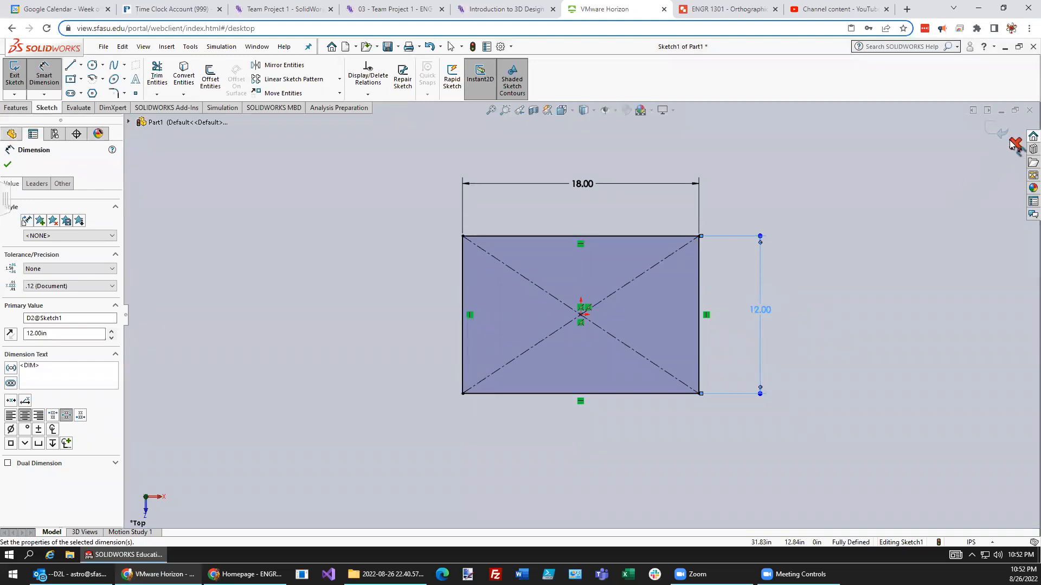
Step: Finish the rectangle sketch and extrude it 4 in as a blind boss
left_click(994, 130)
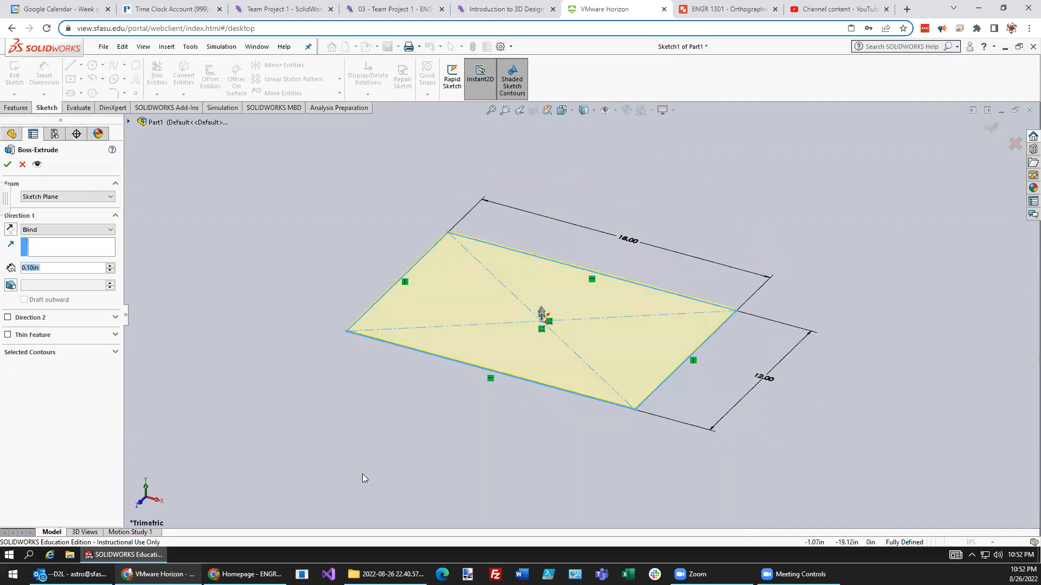
type("4")
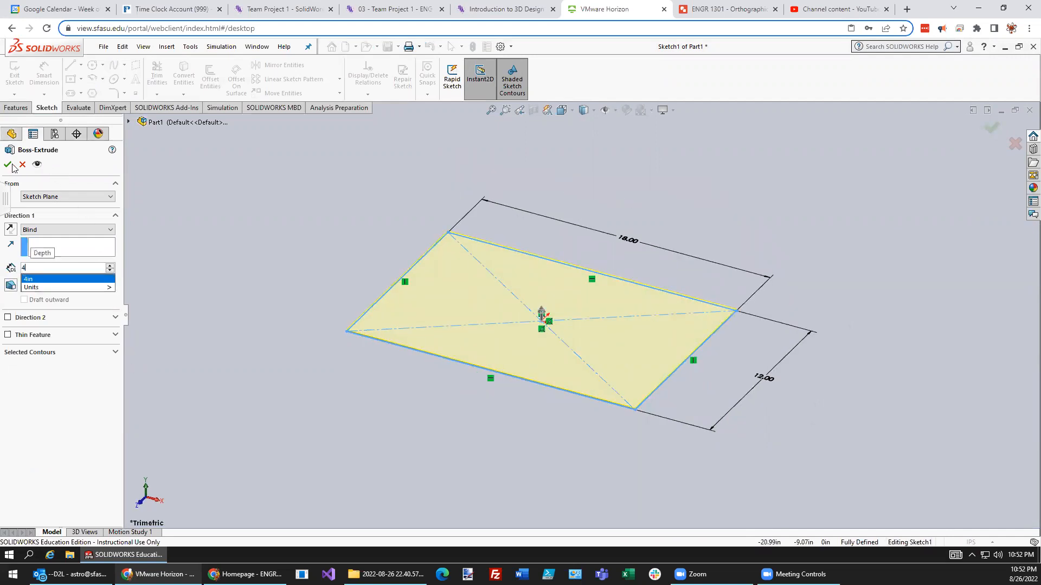
key("Return")
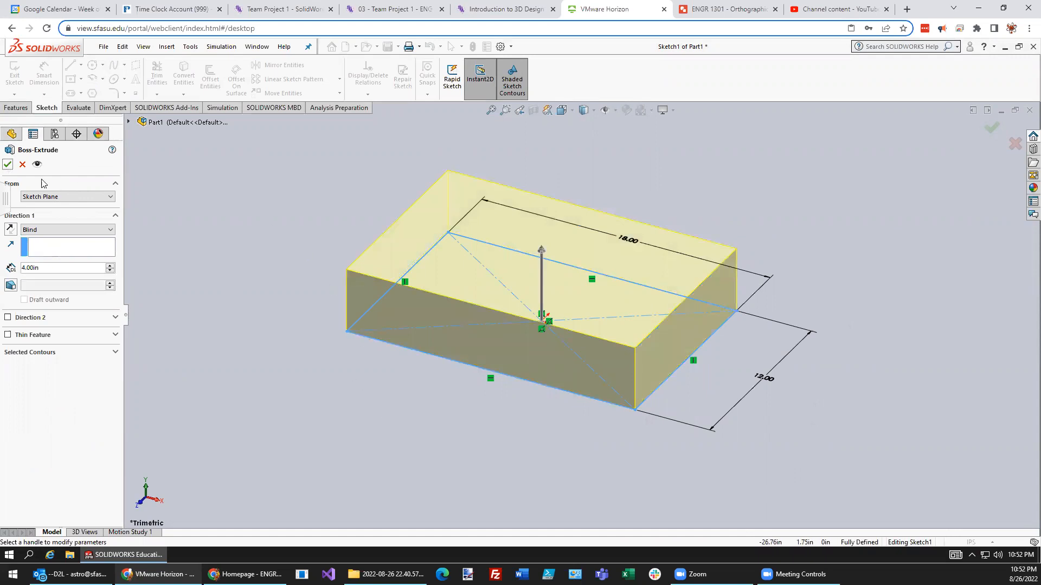
left_click(7, 165)
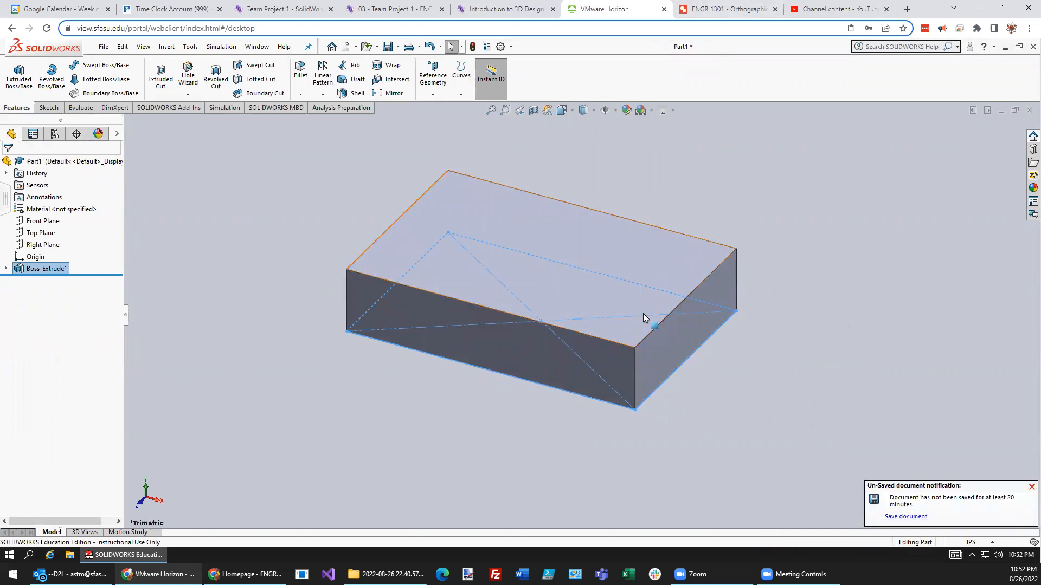
Step: Compare the block with part C in the Google Drawings worksheet and orient the SOLIDWORKS model to the matching isometric view
left_click(717, 11)
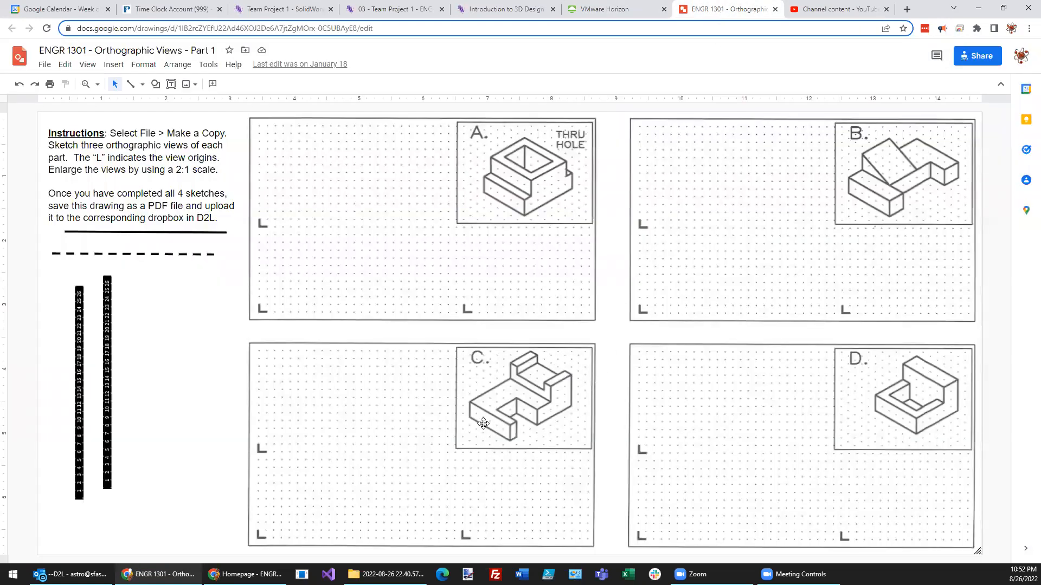
left_click(627, 11)
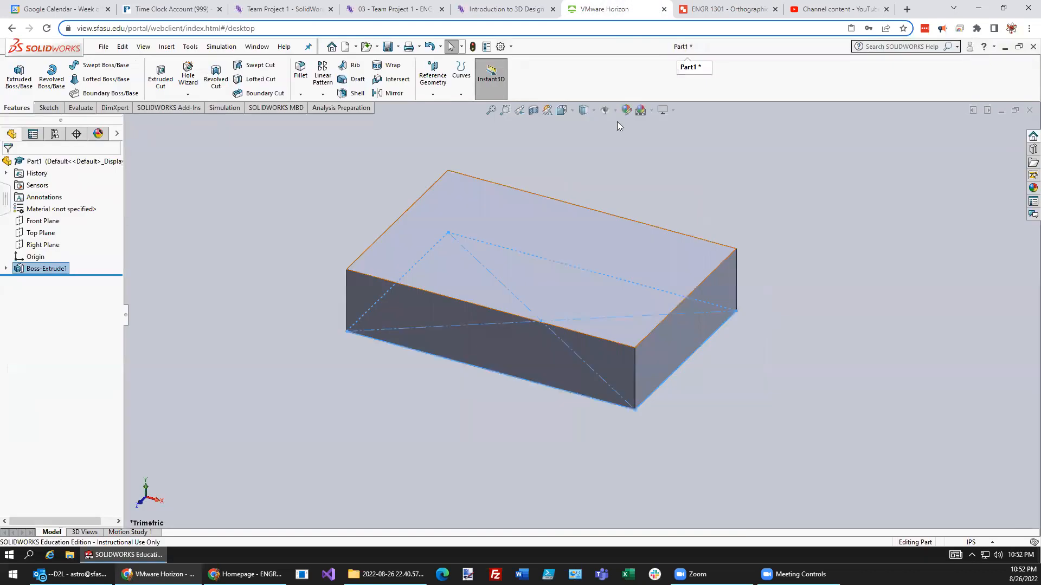
left_click(563, 112)
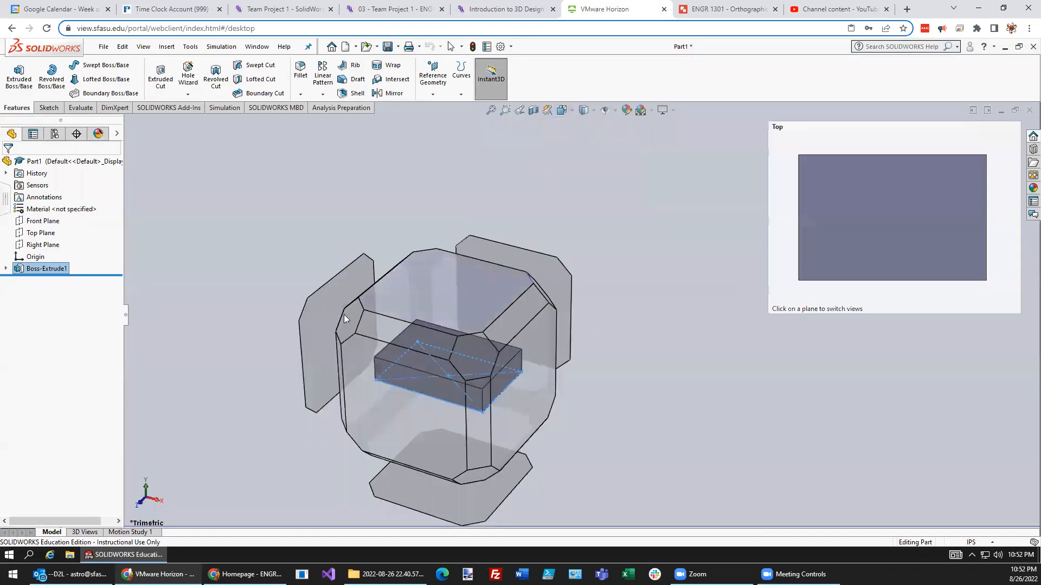
left_click(353, 325)
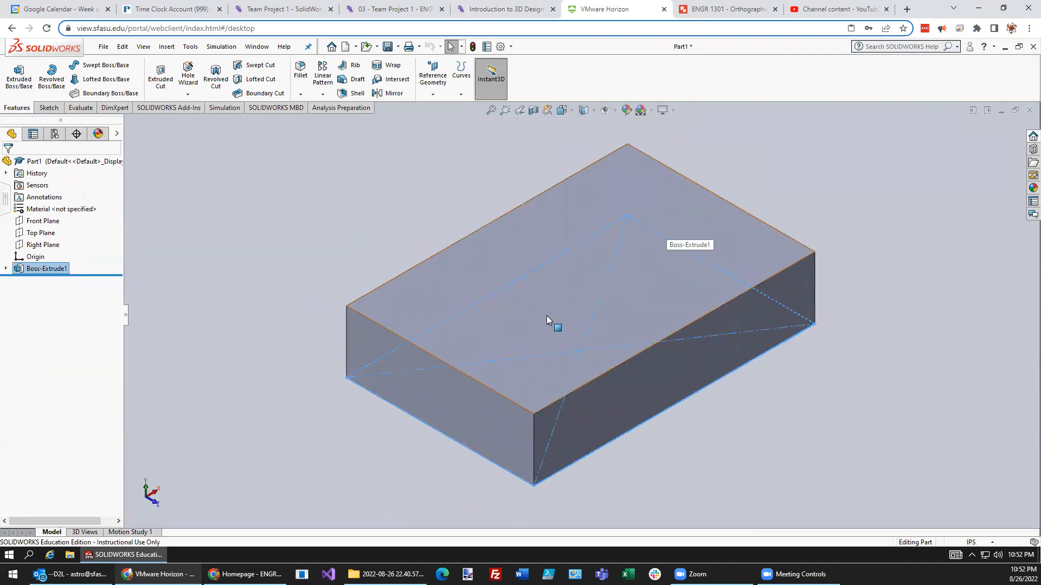
left_click(682, 11)
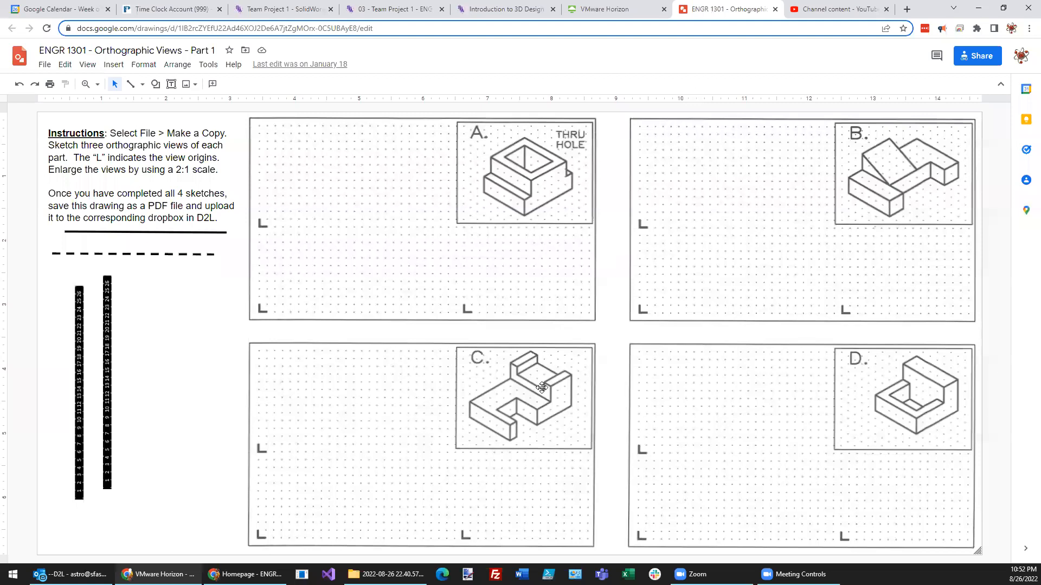
left_click(624, 10)
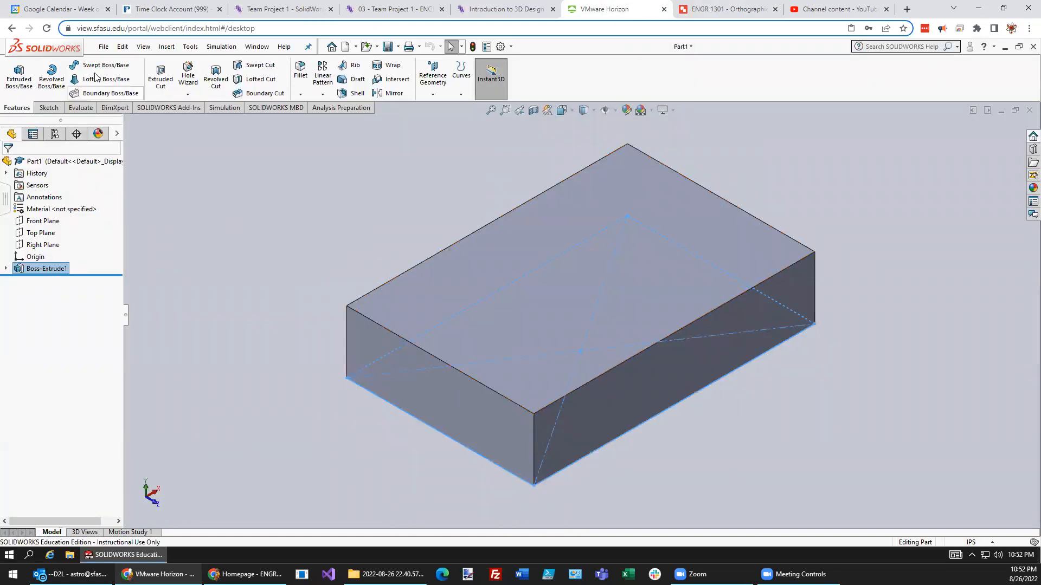
Step: Sketch a corner rectangle about 5.9 by 5.8 in on the block's top face, close to the front long edge
left_click(49, 107)
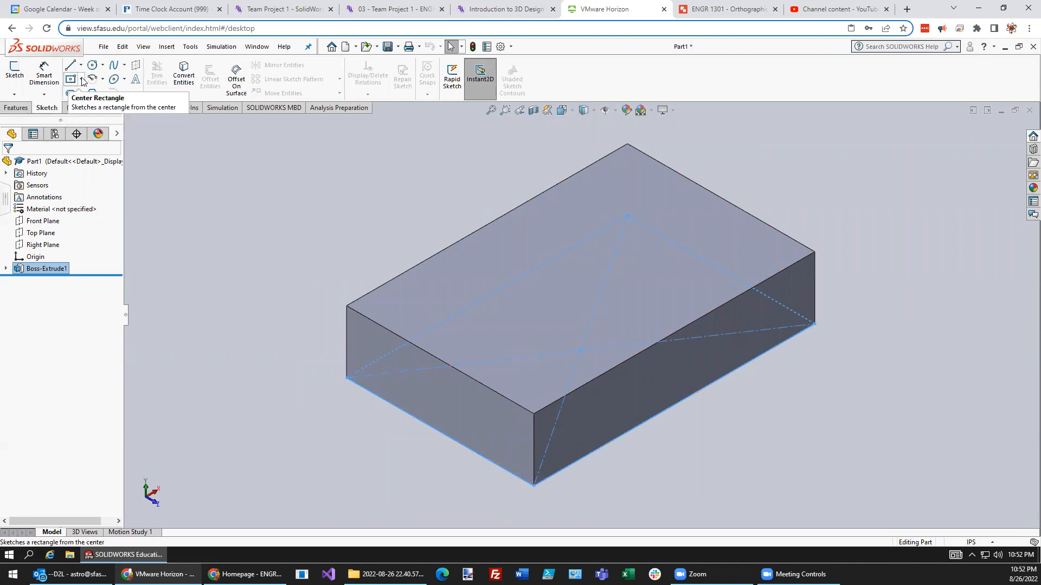
left_click(81, 79)
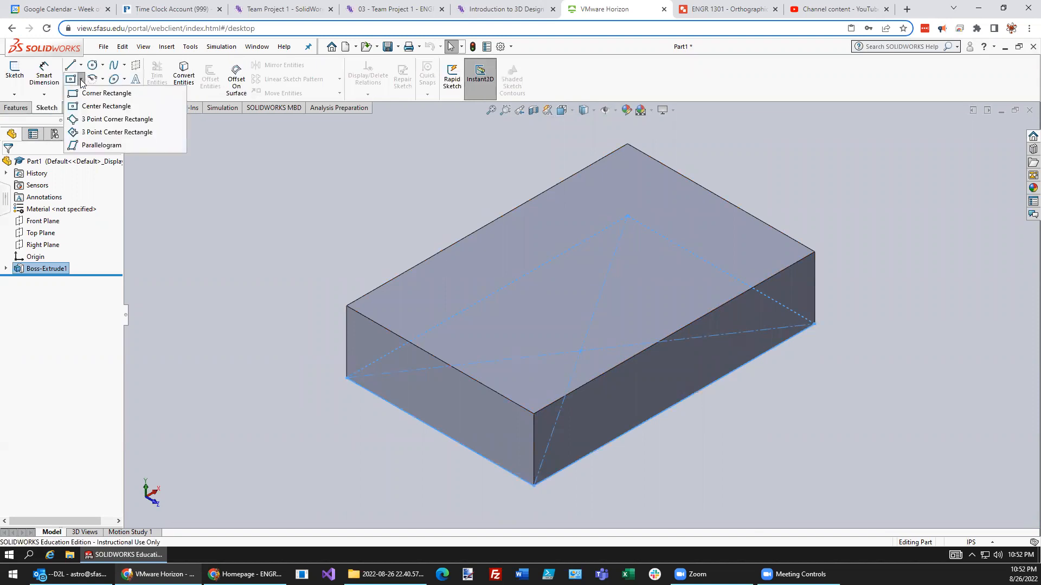
left_click(123, 104)
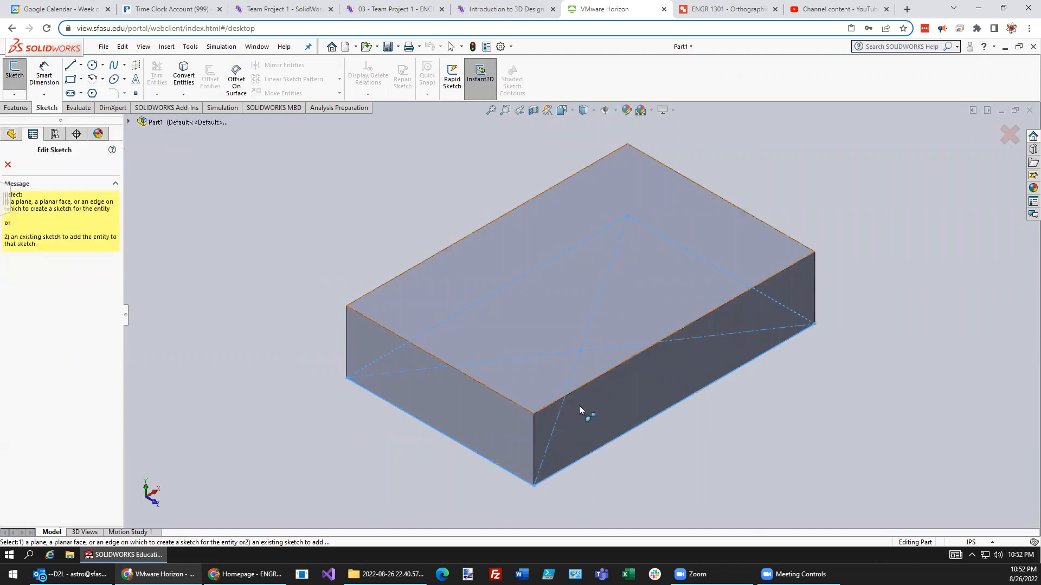
left_click(557, 351)
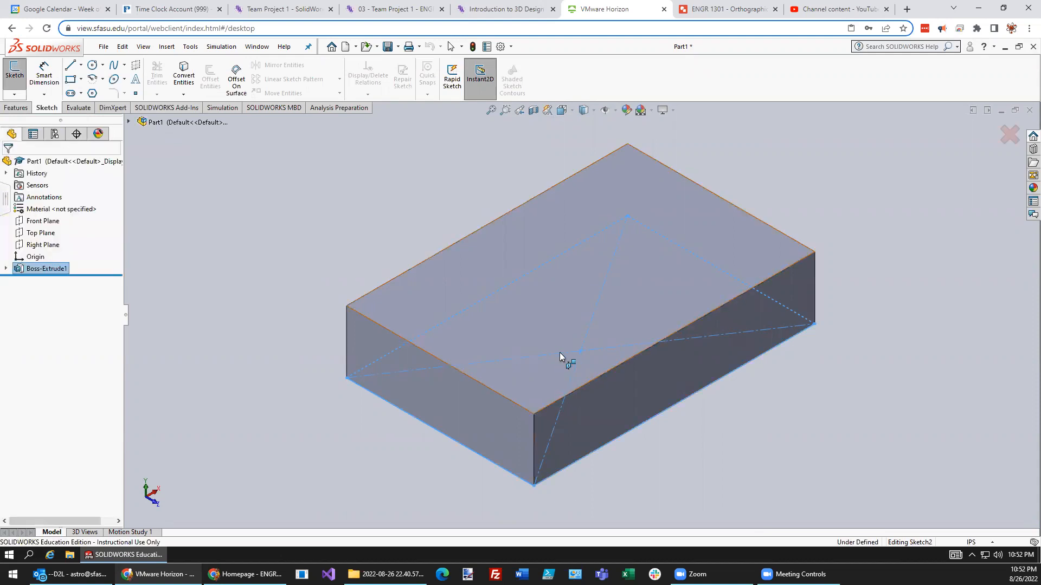
left_click(564, 397)
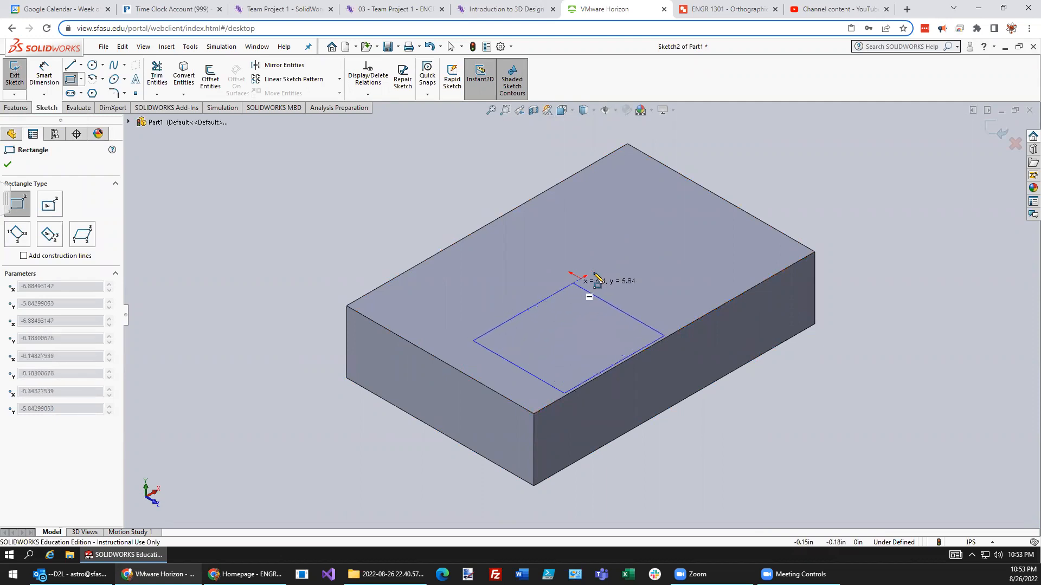
left_click(566, 288)
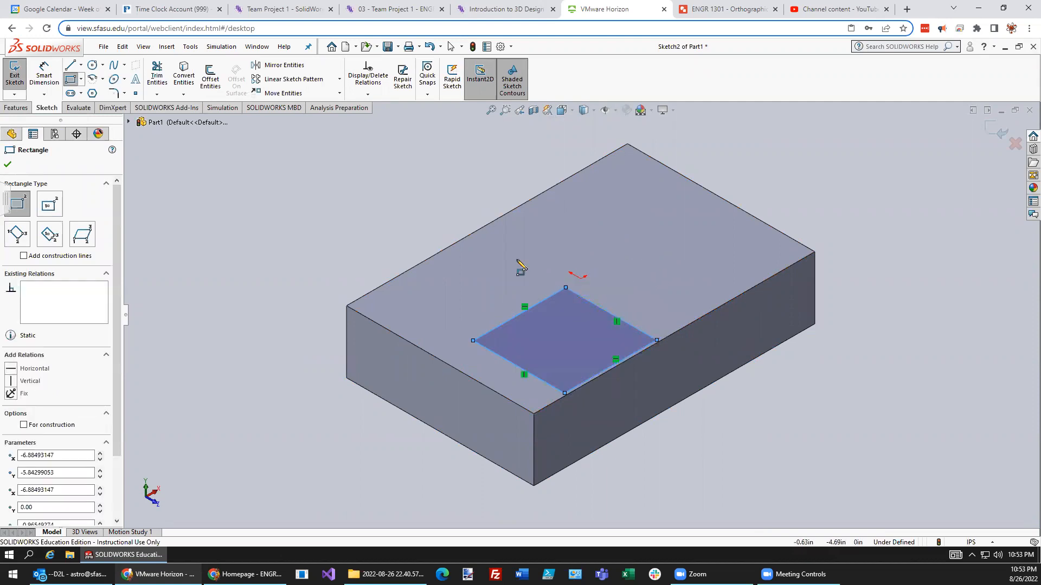
Step: Dimension the rectangle's nearest side 2 in from the short front edge of the block's top face
left_click(44, 76)
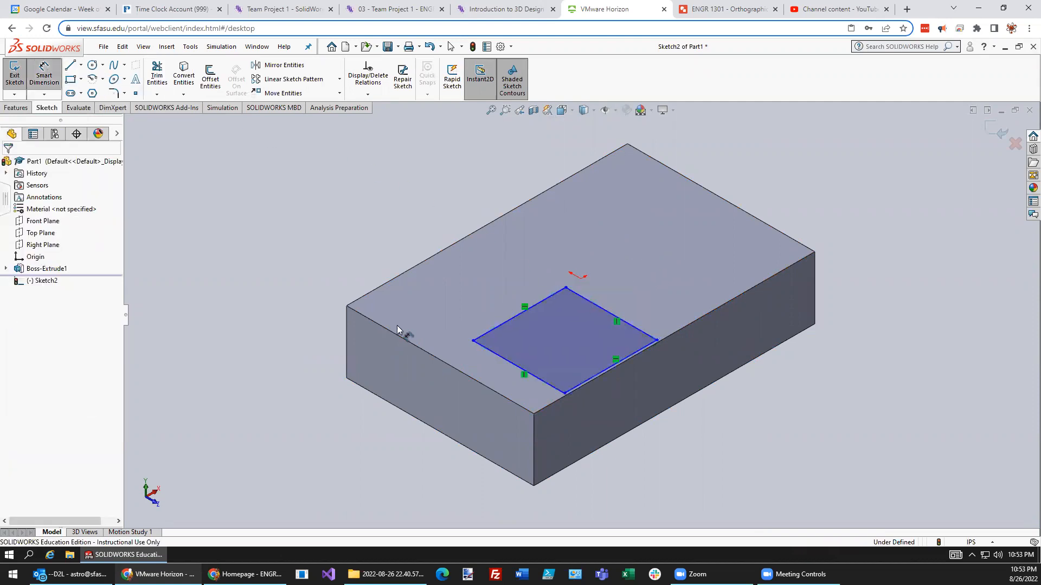
left_click(511, 363)
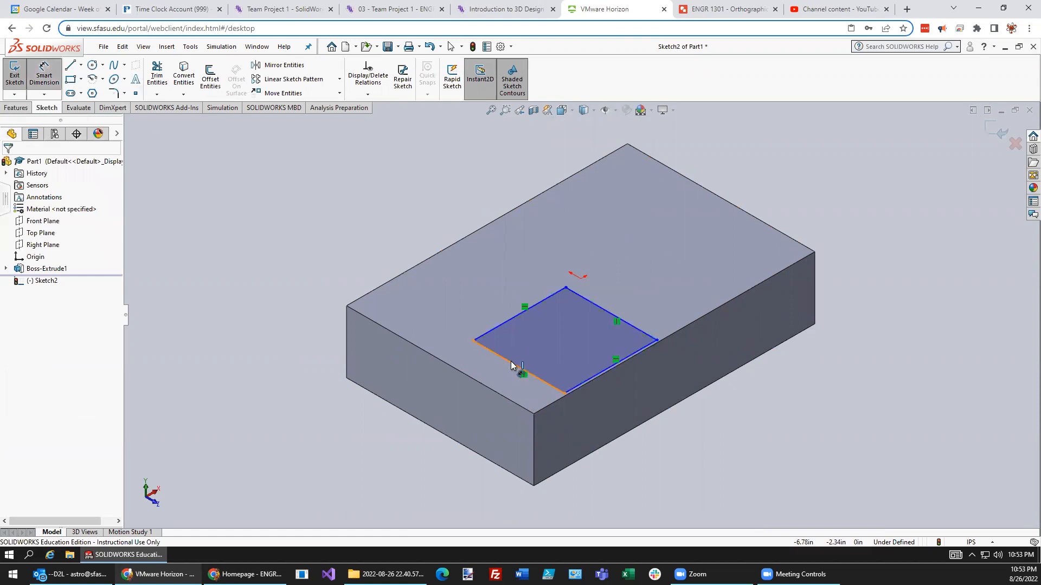
left_click(491, 391)
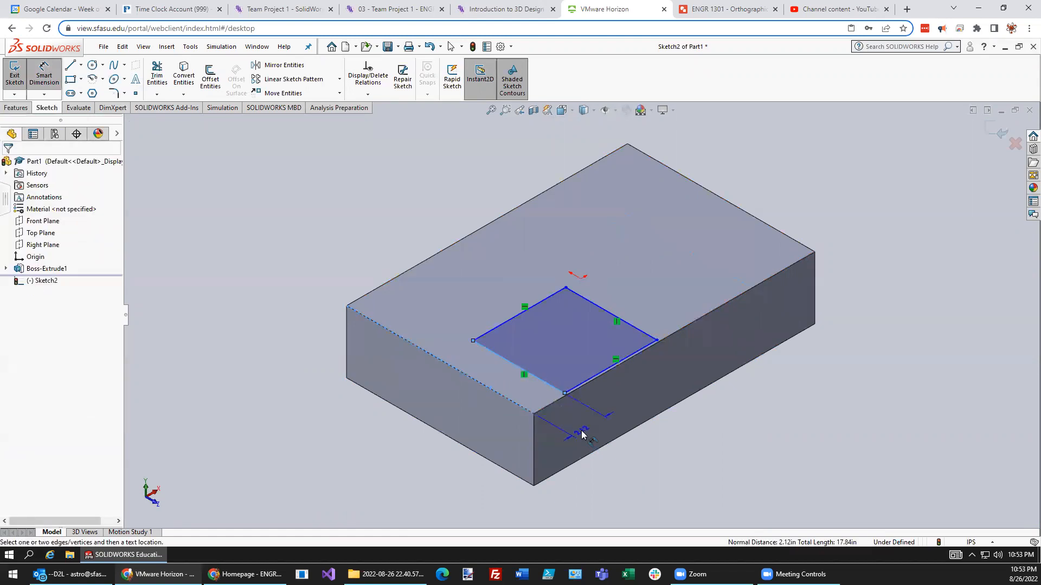
left_click(582, 434)
type("2")
key("Return")
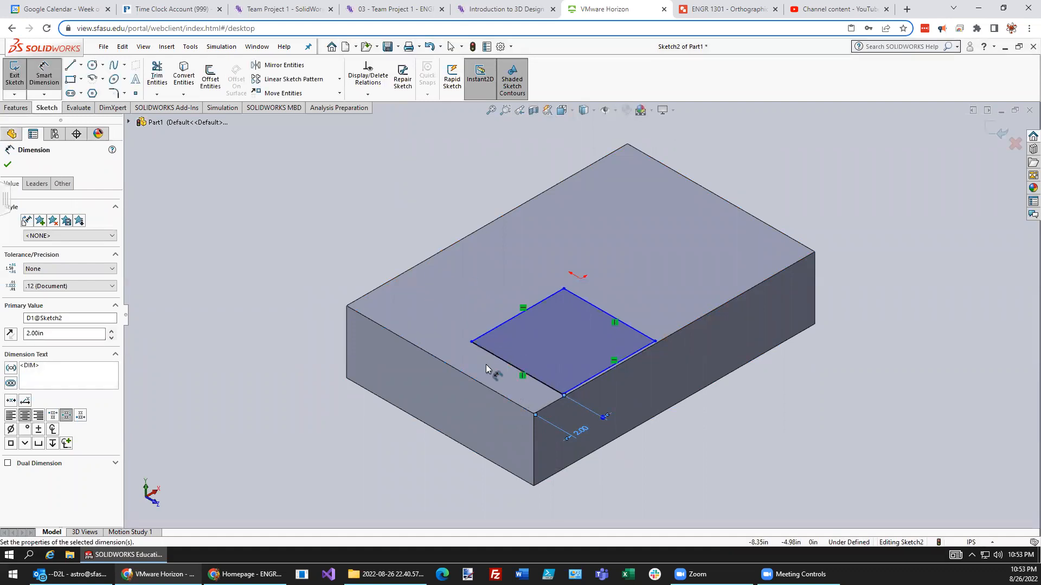
Step: Dimension the rectangle 6 in across the width of the block
left_click(530, 314)
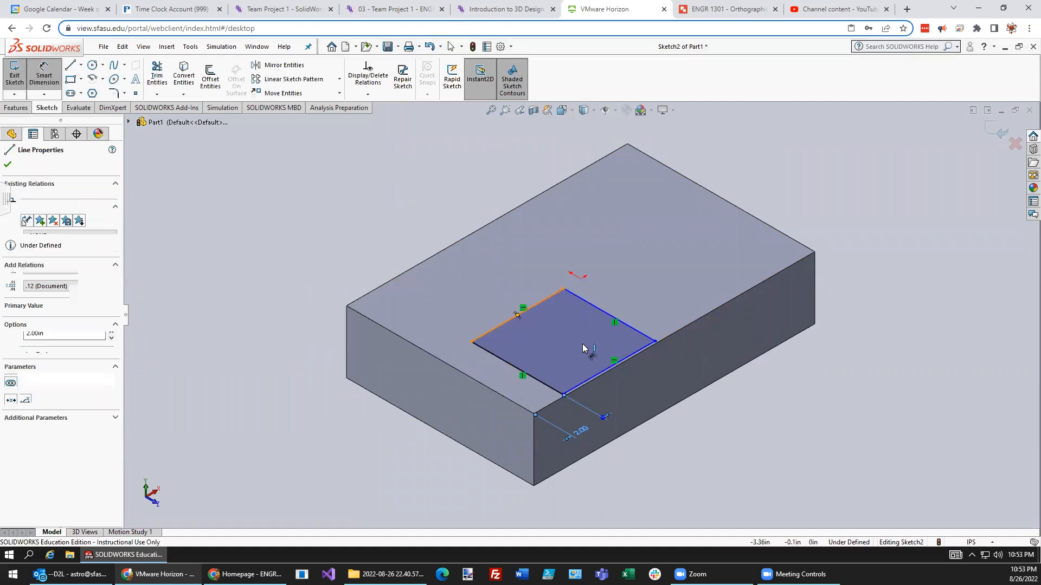
left_click(614, 365)
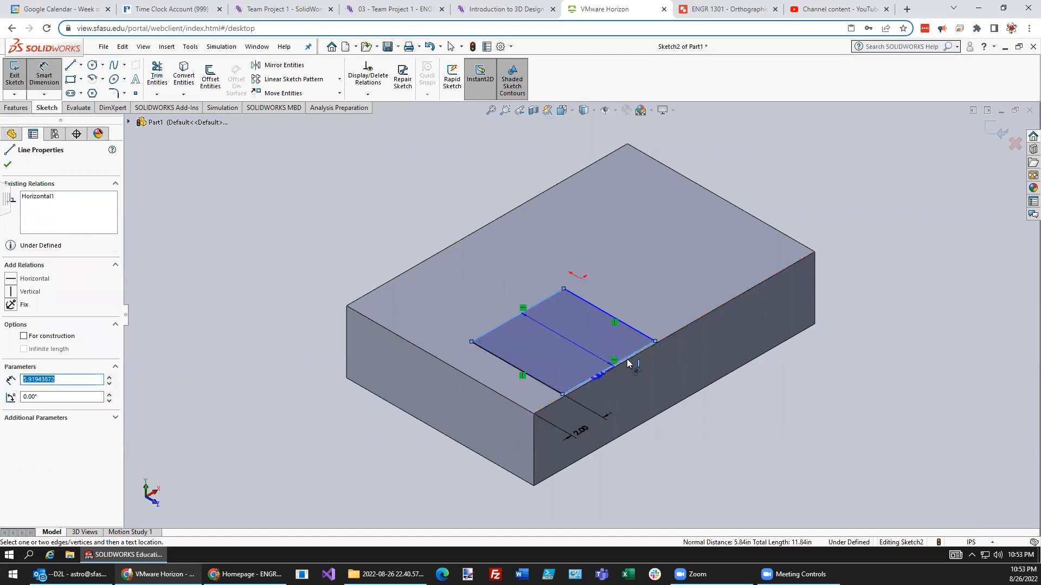
left_click(653, 304)
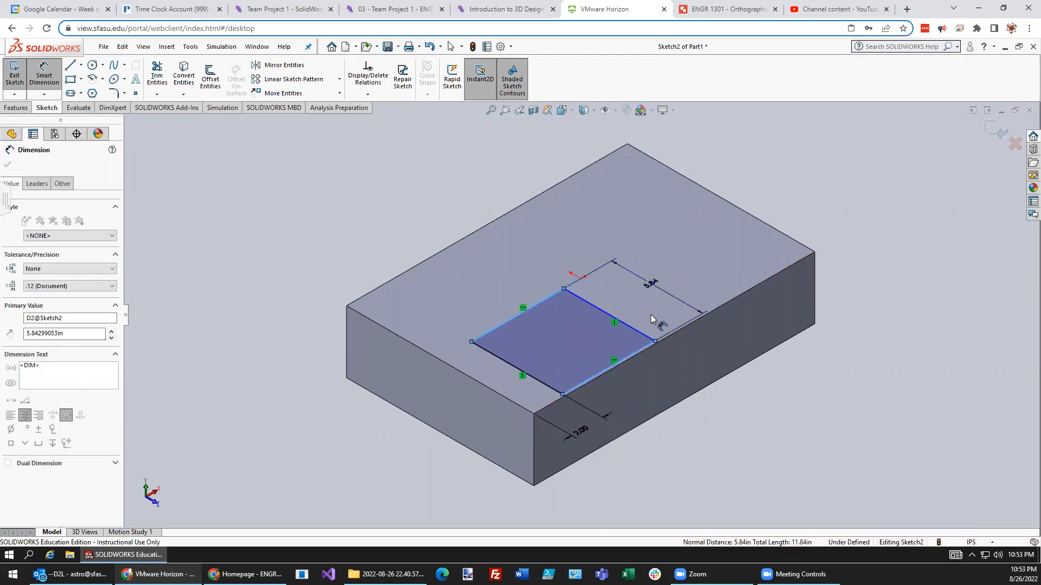
type("6")
key("Return")
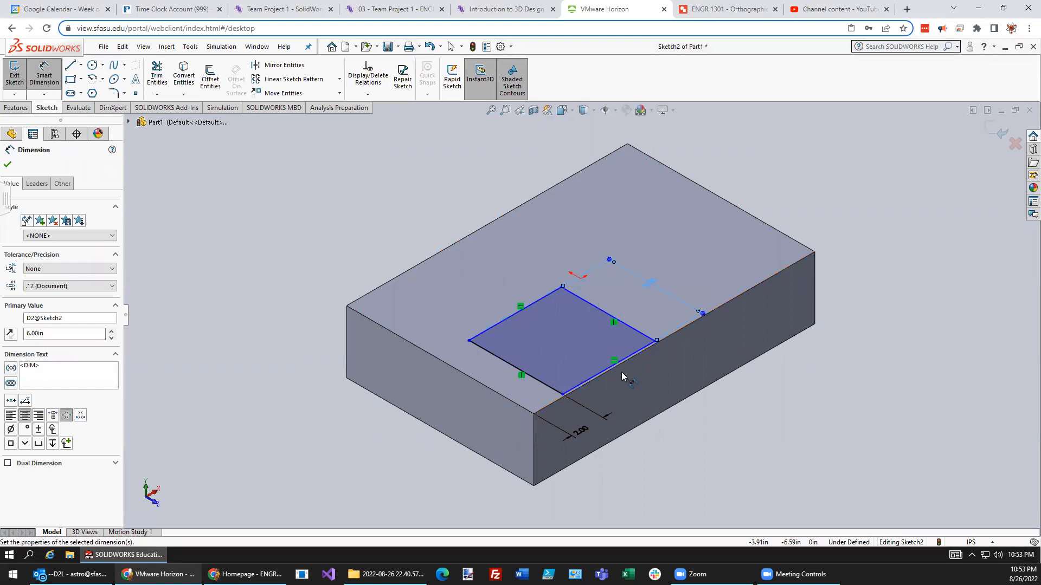
Step: Delete the rectangle sketch from the block's top face and leave the sketch with the whole block in view
scroll(621, 372, "up", 3)
scroll(622, 373, "down", 3)
scroll(560, 321, "down", 5)
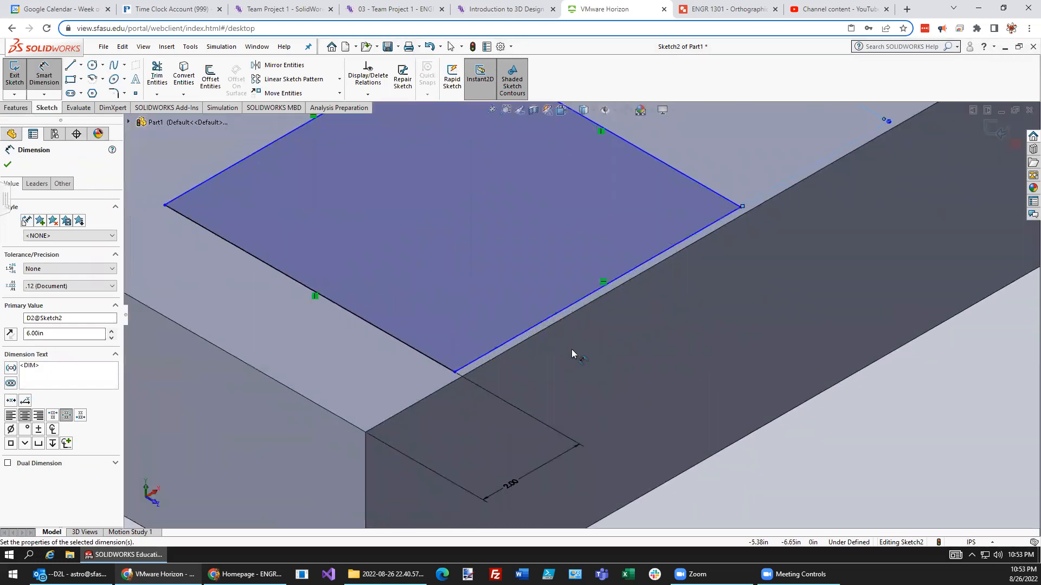
key("Escape")
key("f")
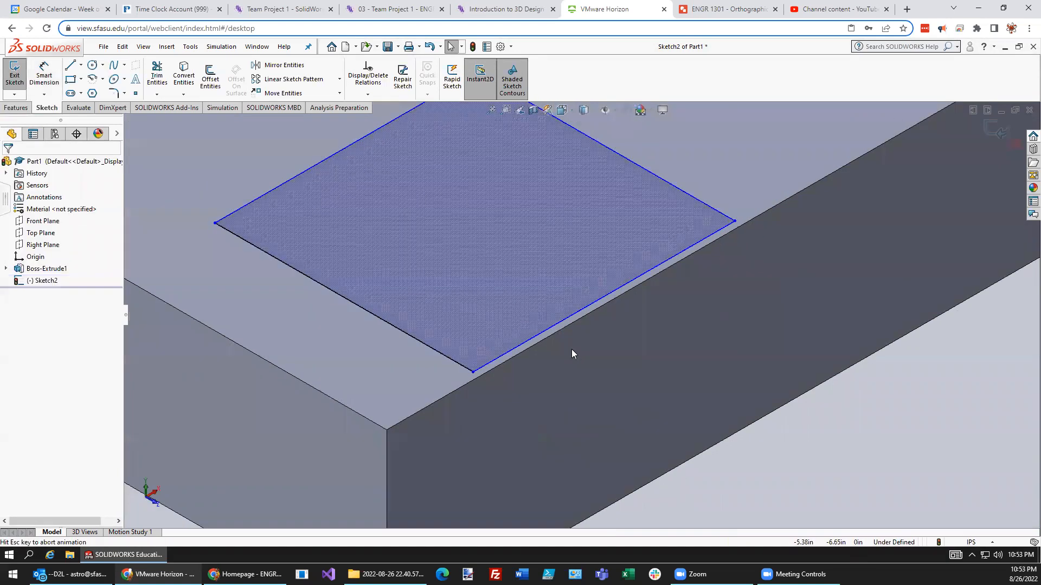
key("ctrl+a")
key("Delete")
double_click(398, 450)
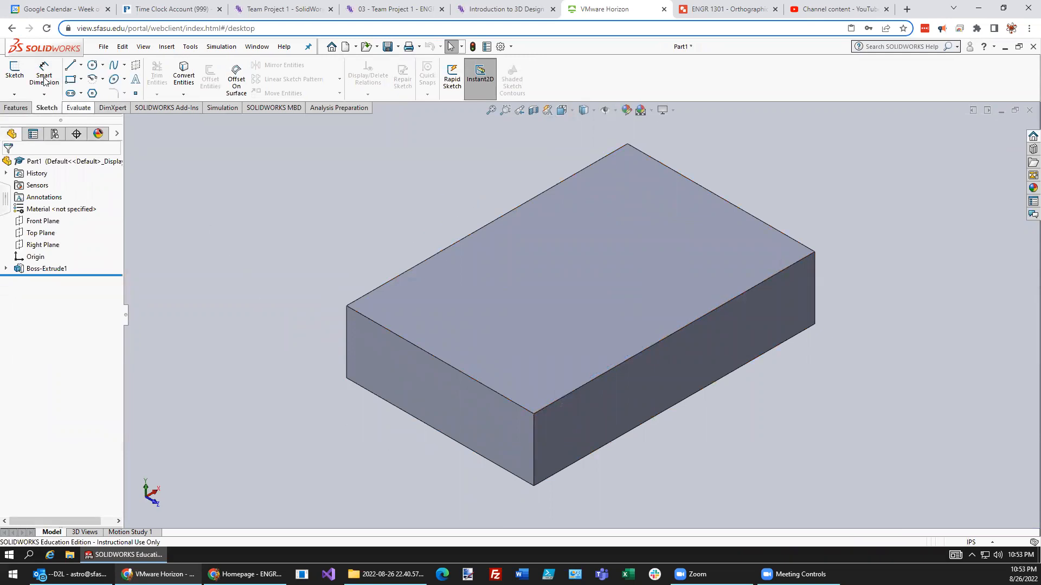
Step: Start an extruded cut on the block's top face and sketch a corner rectangle about 6.4 by 5.4 in from the front long edge
left_click(14, 110)
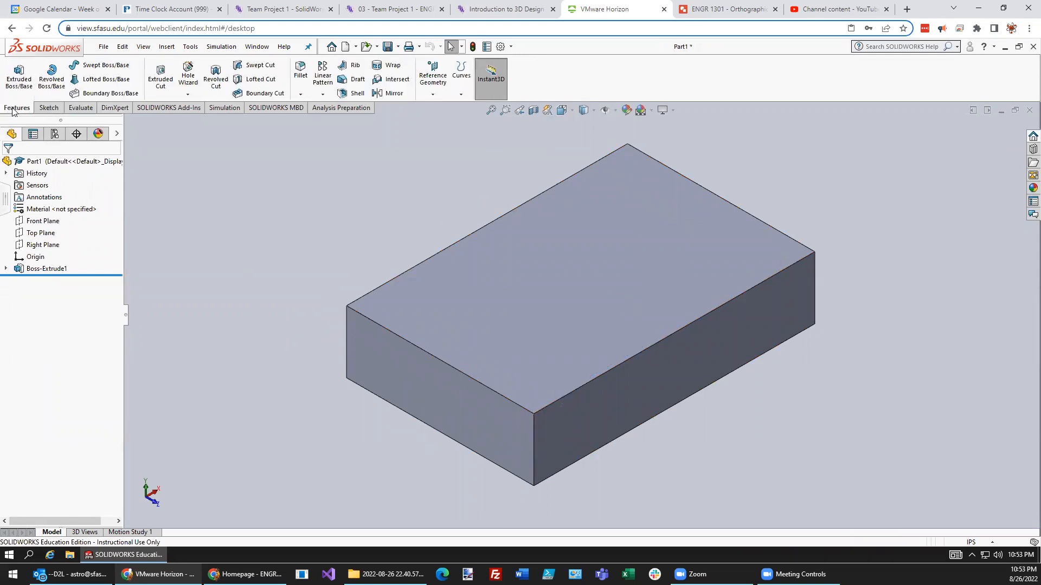
left_click(167, 80)
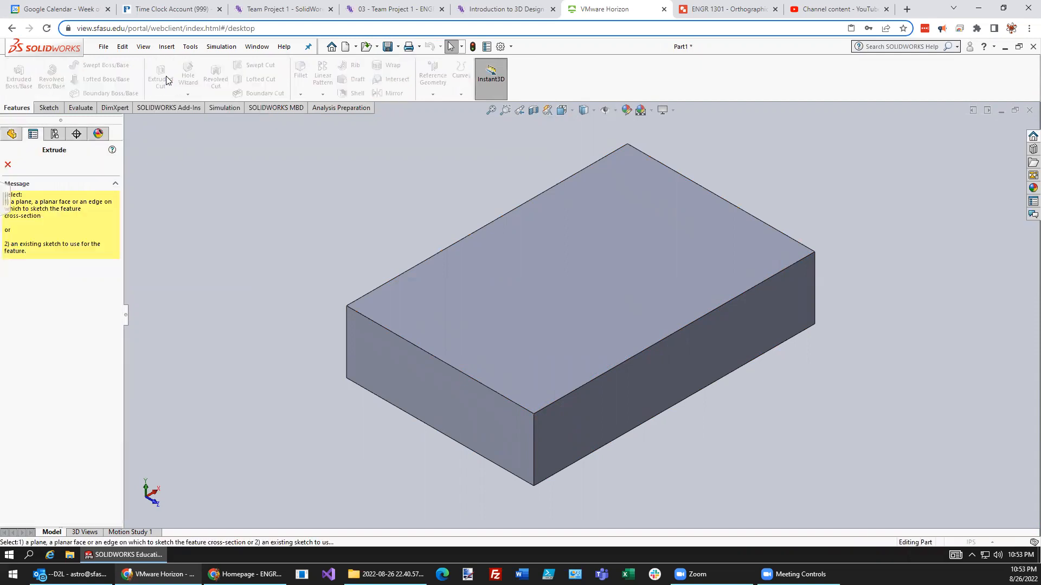
left_click(44, 110)
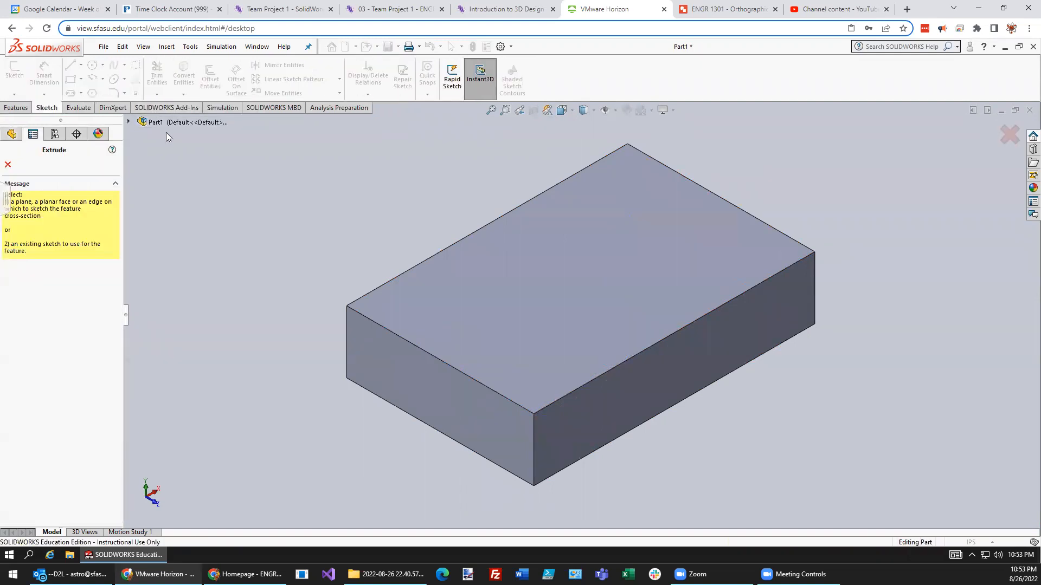
left_click(564, 303)
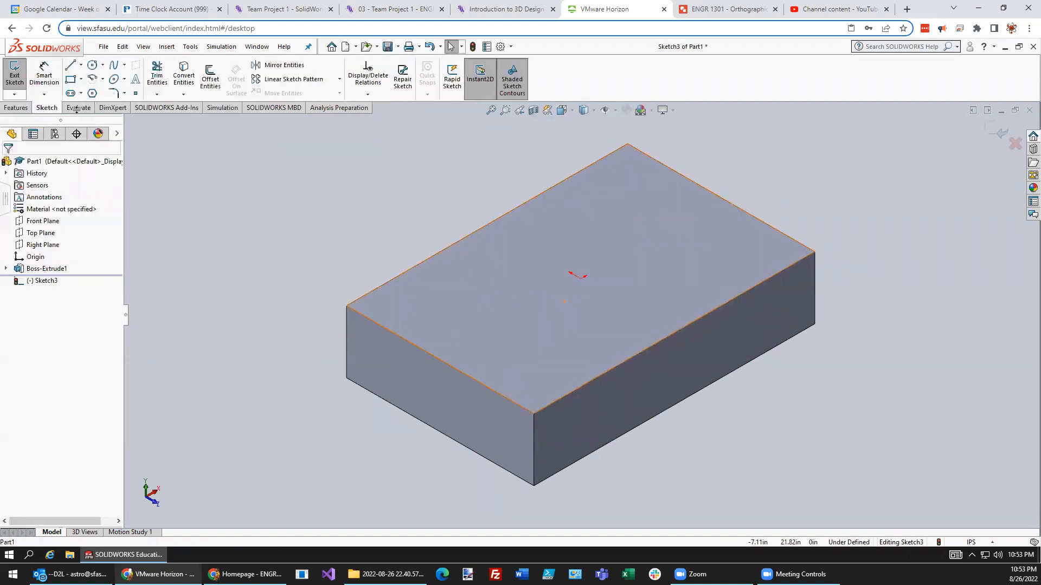
left_click(81, 81)
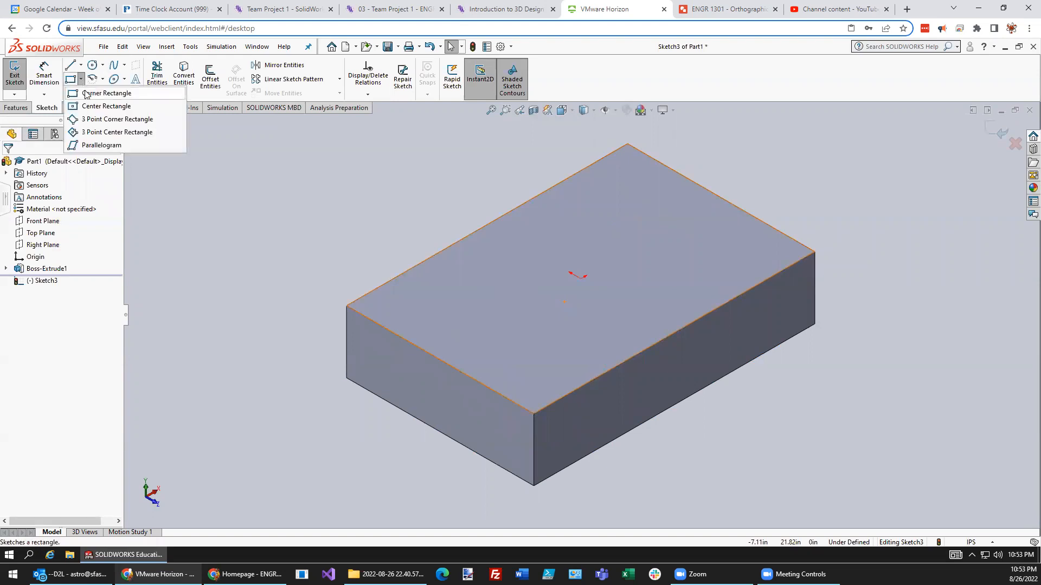
left_click(89, 89)
scroll(600, 395, "down", 5)
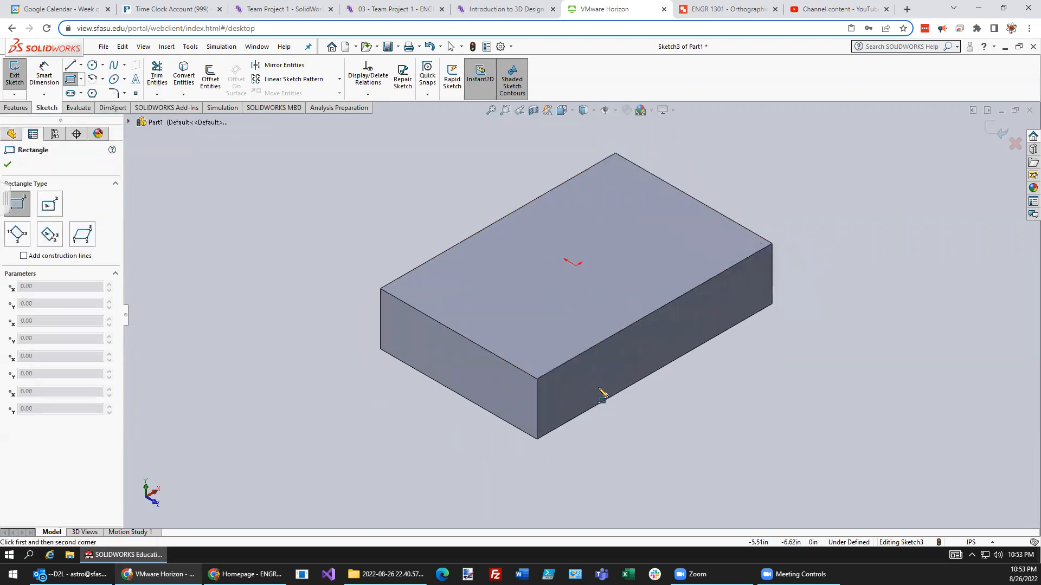
left_click(541, 322)
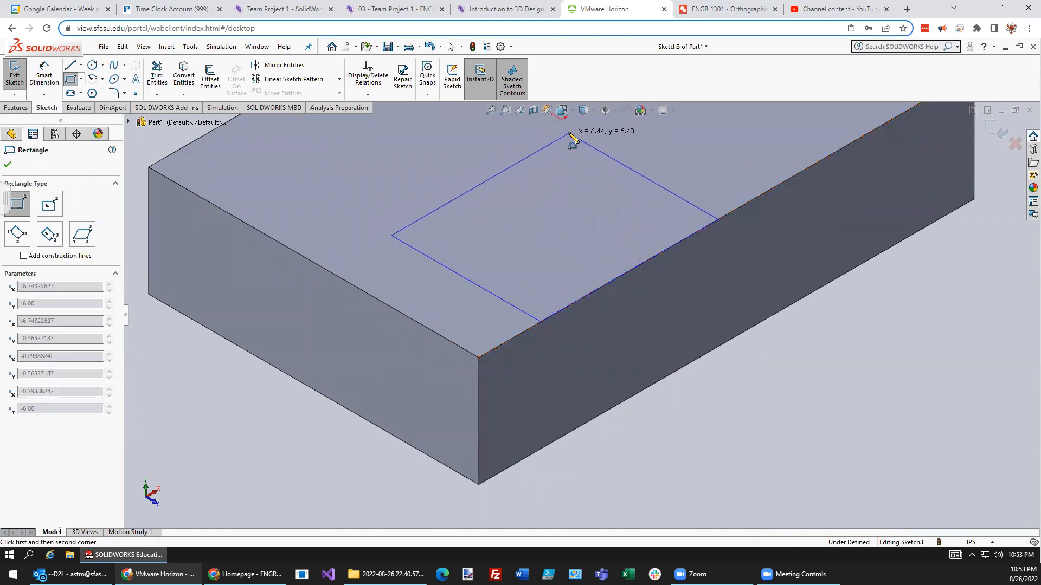
left_click(569, 133)
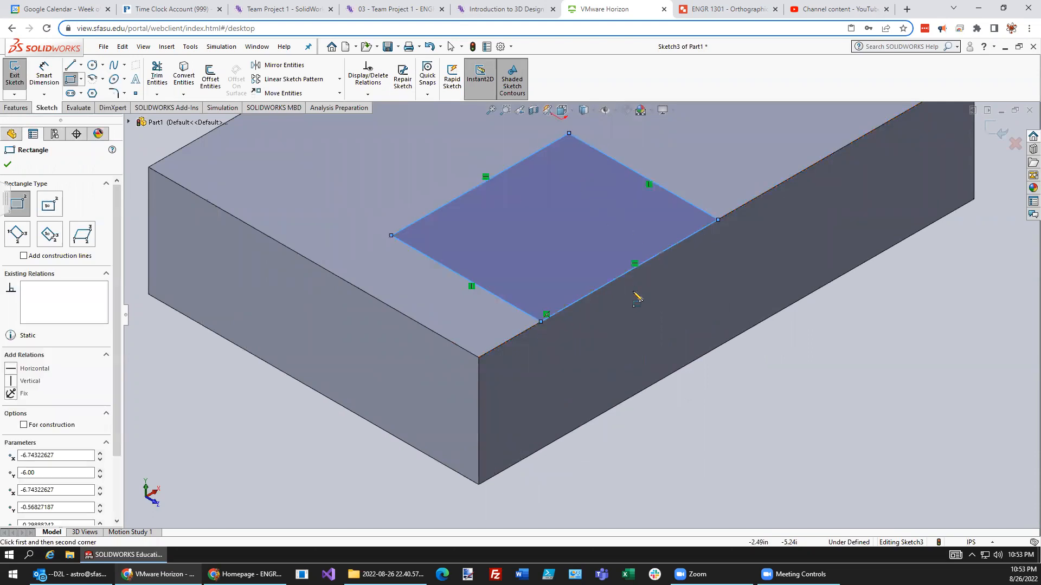
Step: Dimension the rectangle's nearest side 2 in from the short front edge of the top face
left_click(49, 76)
left_click(456, 275)
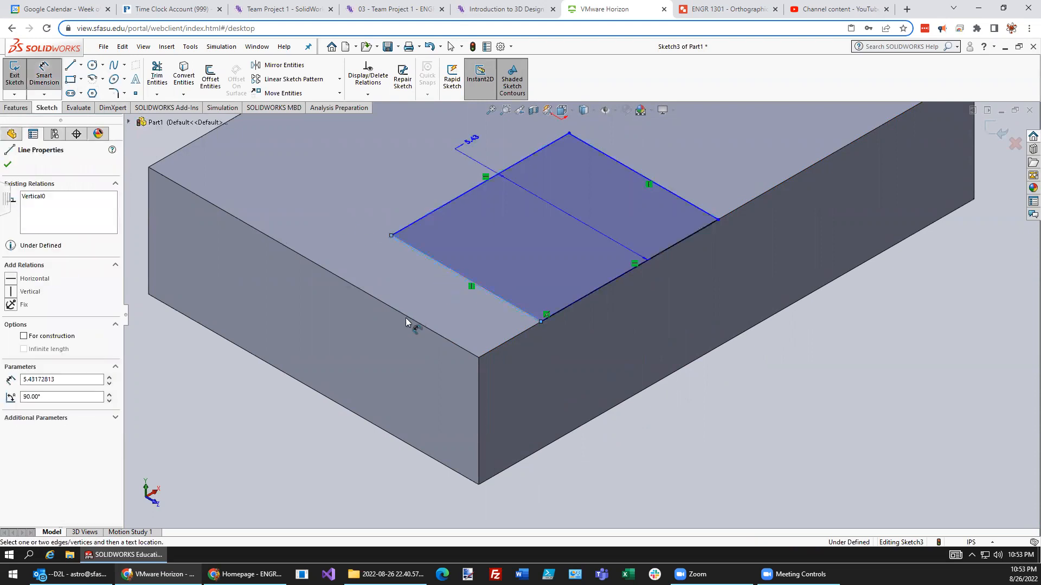
left_click(411, 323)
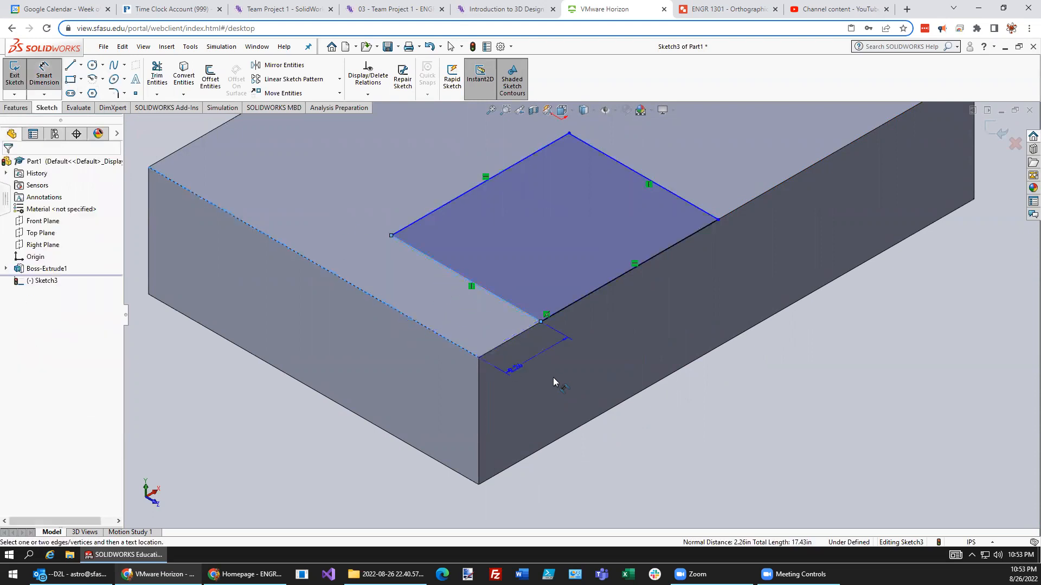
left_click(557, 379)
type("4")
key("Return")
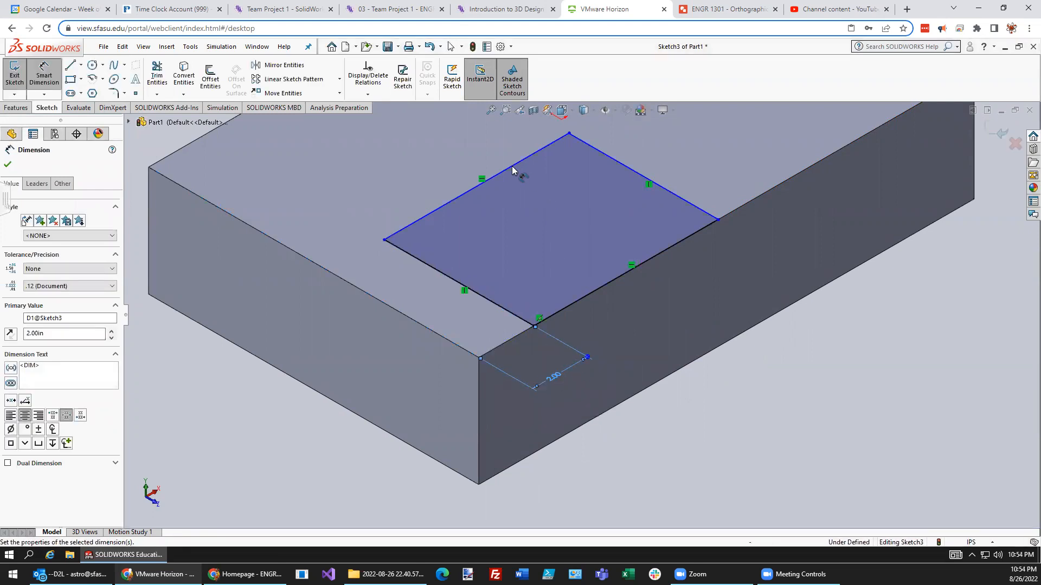
Step: Dimension the rectangle 6 in across the width of the block, measured from the front long edge
left_click(516, 165)
left_click(651, 255)
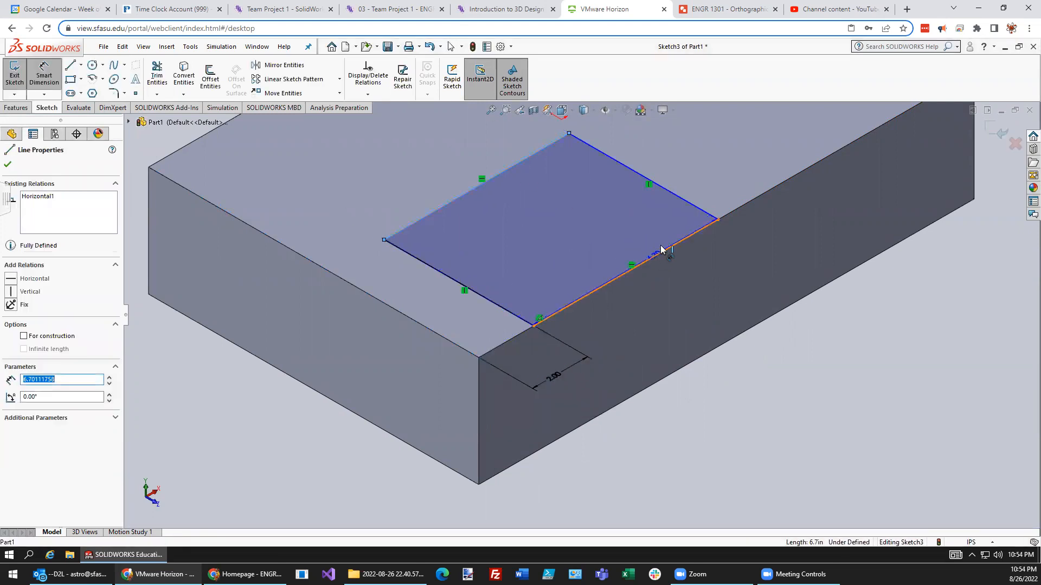
left_click(685, 160)
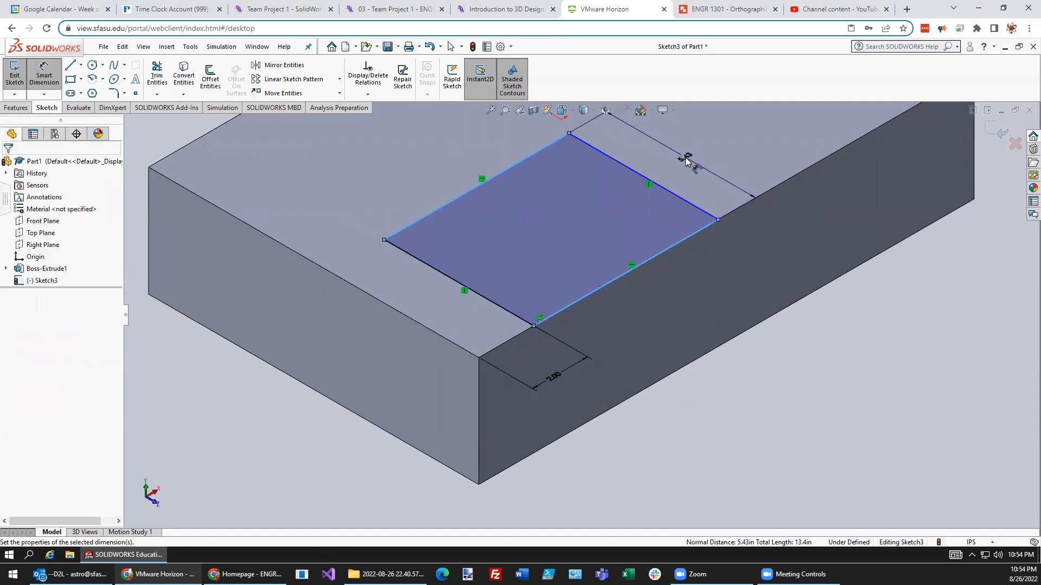
type("6")
key("Return")
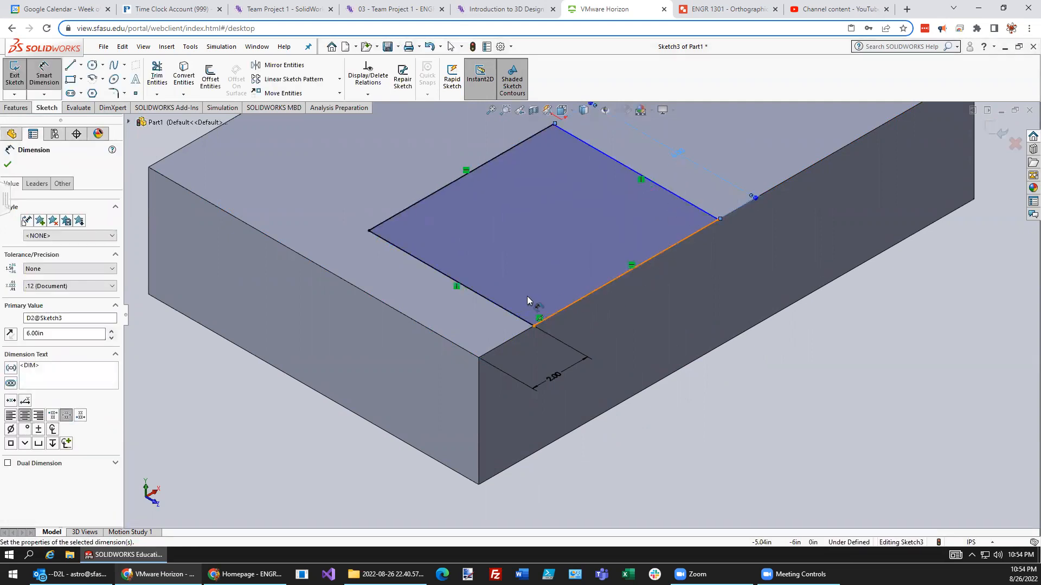
Step: Check part C on the orthographic views worksheet and dimension the rectangle 6 in along the block's length
left_click(726, 10)
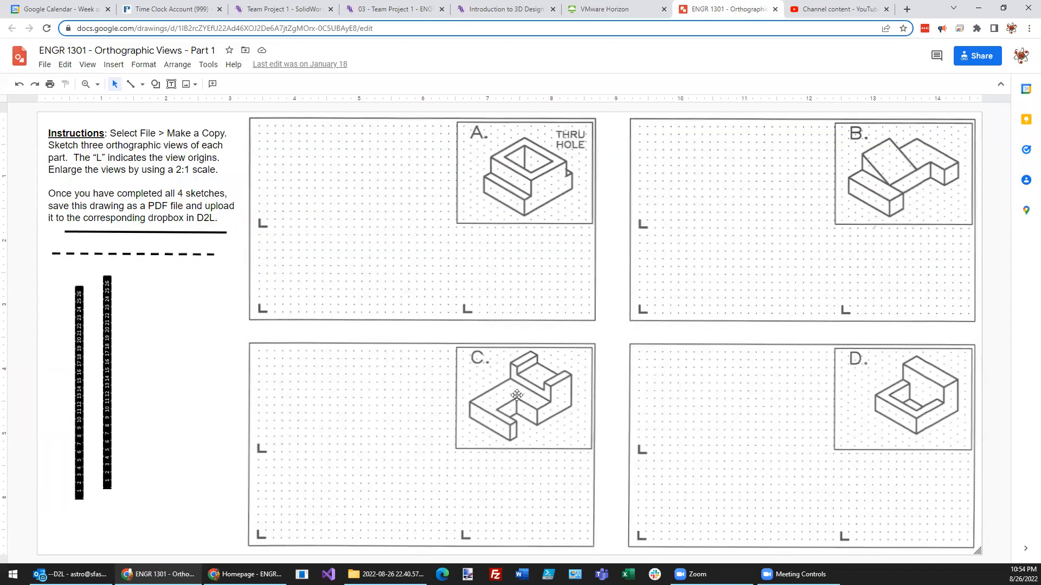
left_click(605, 9)
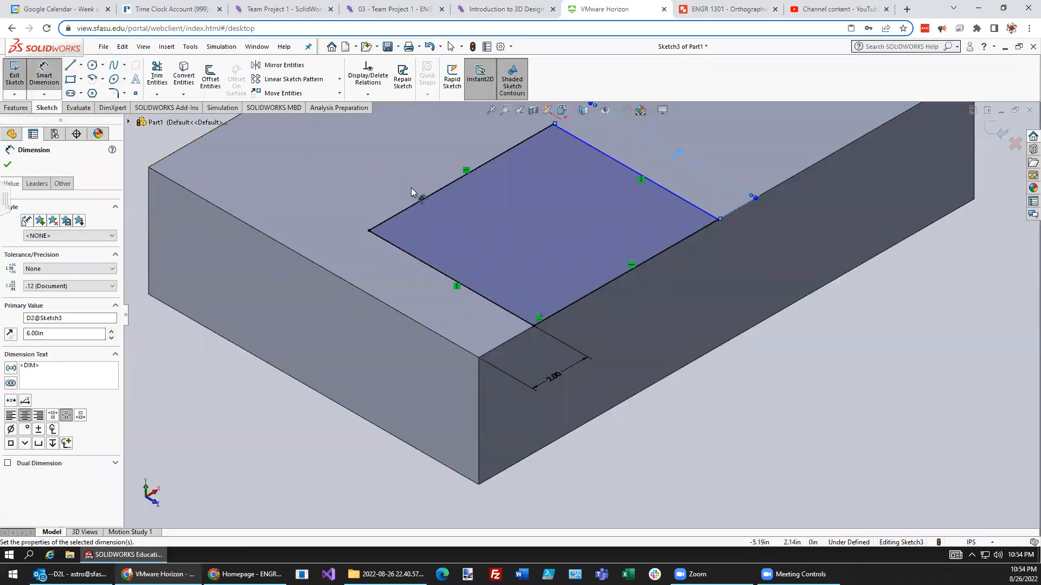
left_click(421, 261)
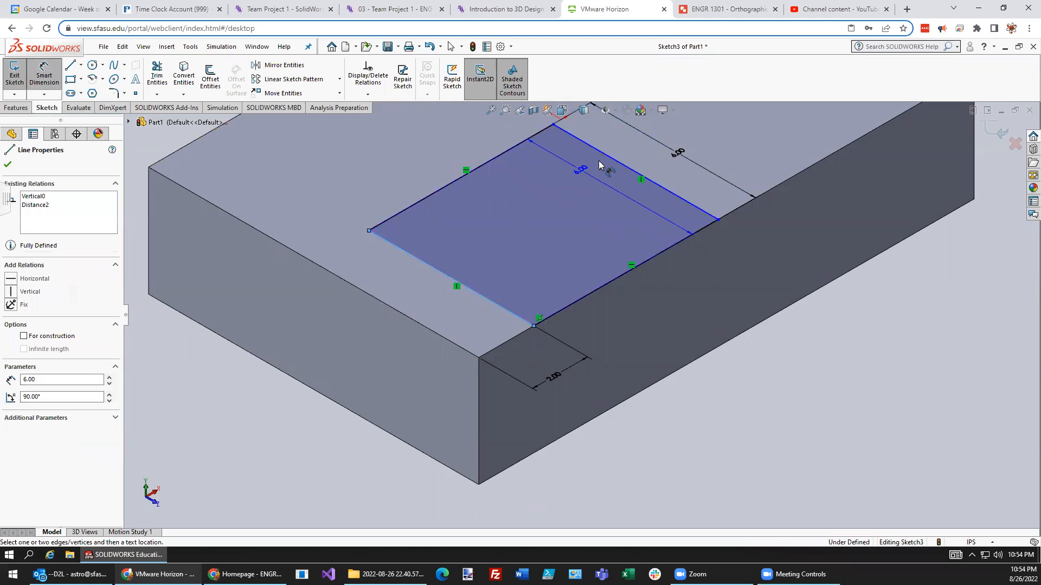
left_click(607, 157)
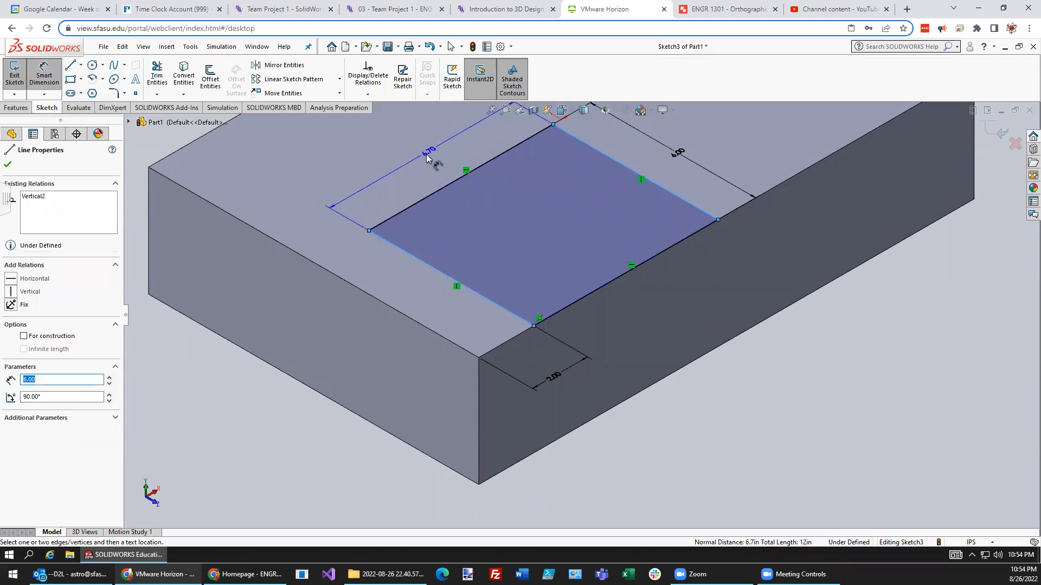
left_click(427, 154)
type("6")
key("Return")
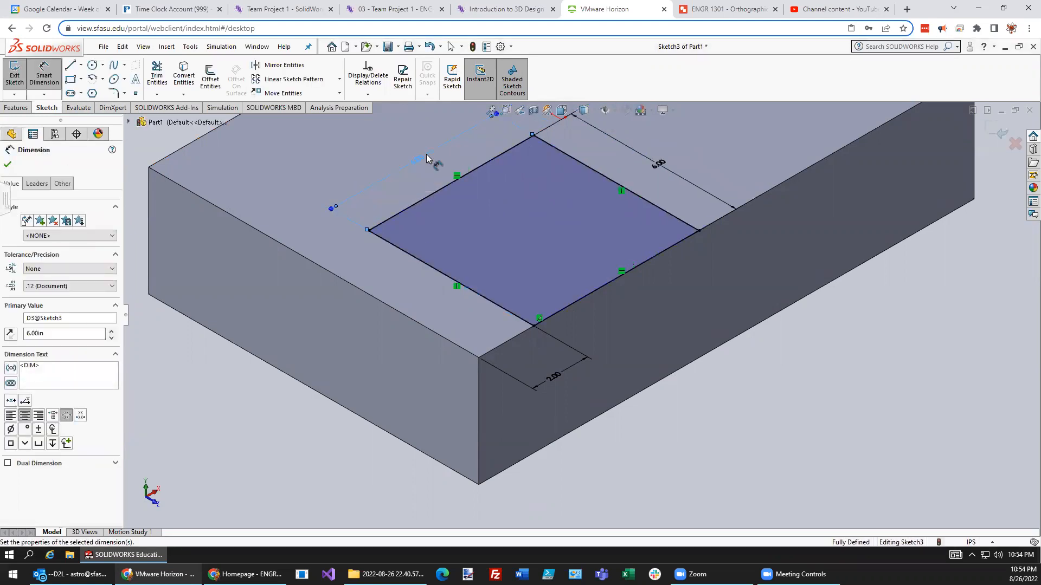
Step: Finish the sketch and cut the 6 by 6 in square through the full thickness of the block
left_click(13, 76)
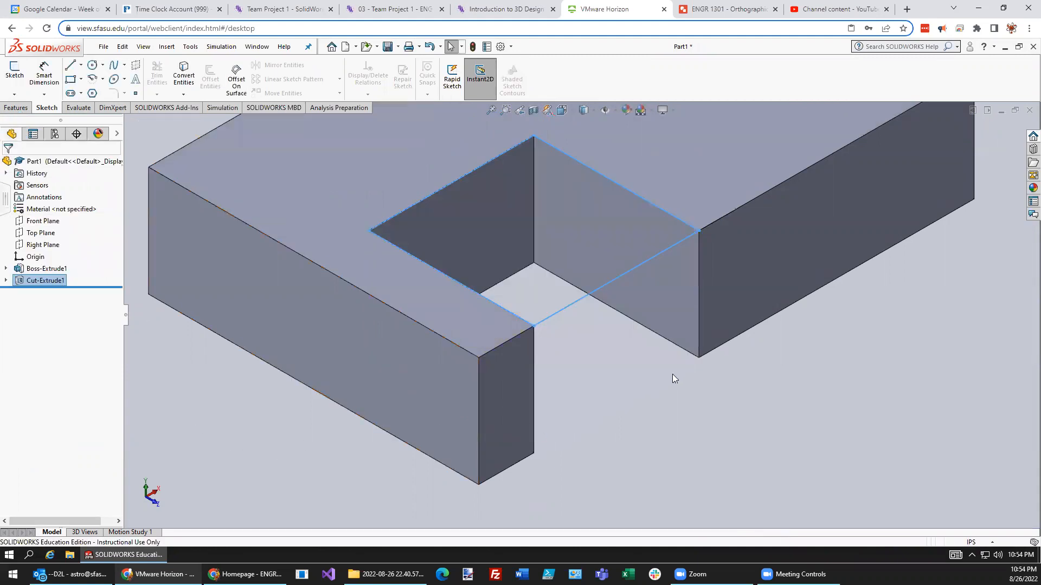
scroll(737, 355, "down", 2)
scroll(738, 355, "up", 5)
scroll(737, 358, "up", 1)
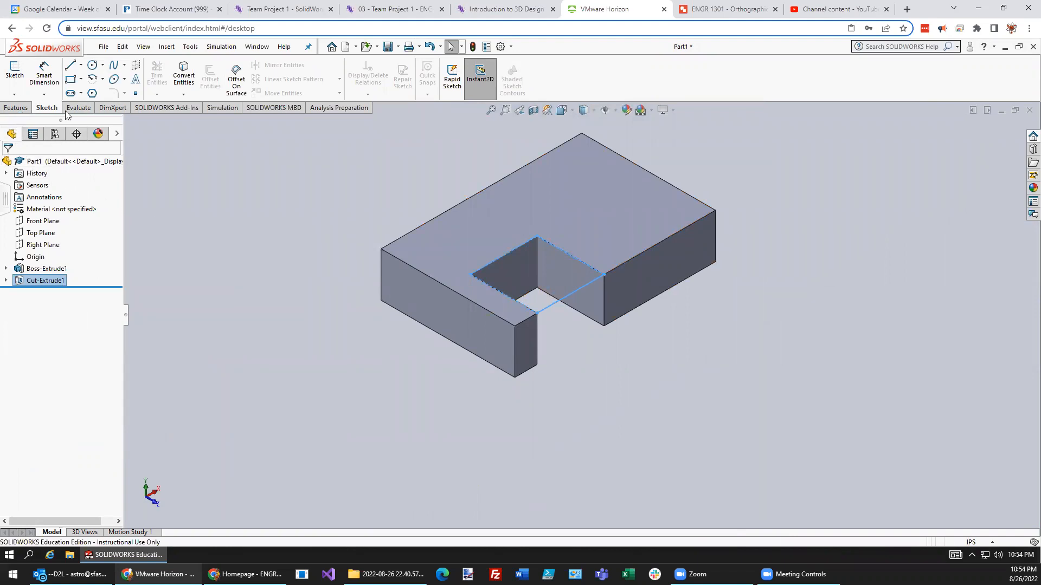
left_click(81, 79)
left_click(90, 93)
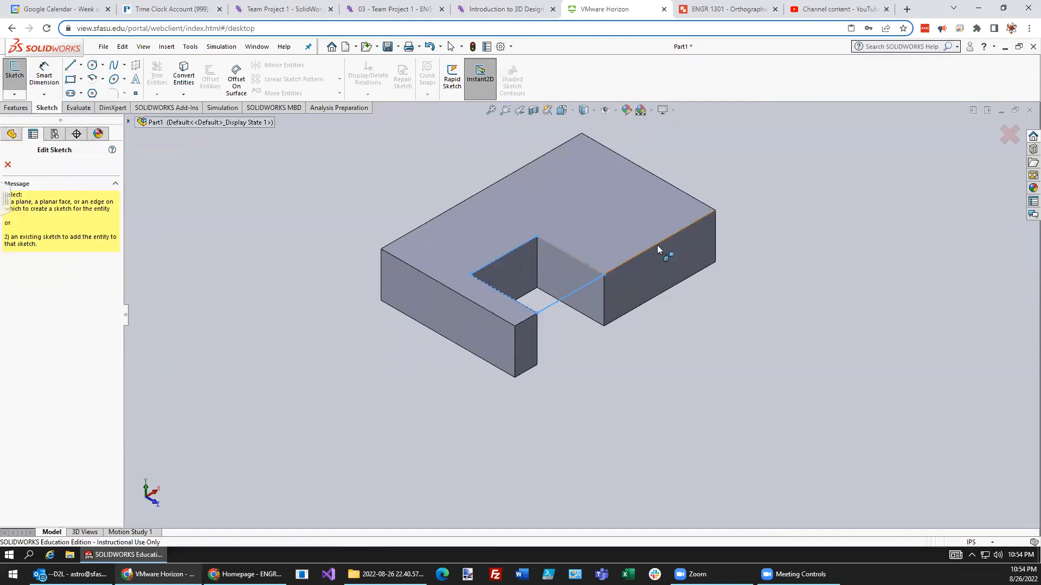
key("Escape")
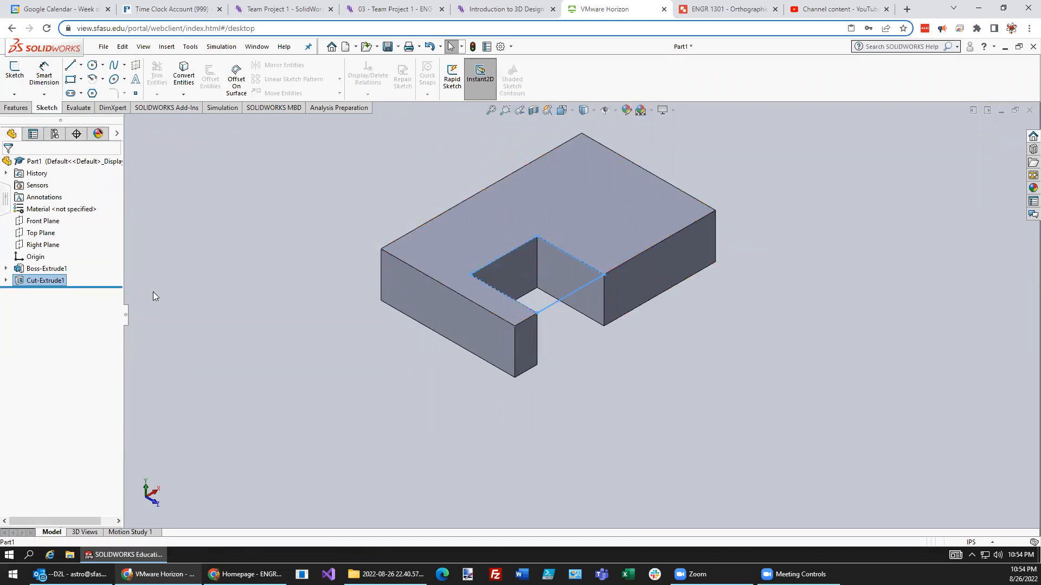
Step: Start an extruded boss on the top face and sketch a full-width corner rectangle about 5.9 by 12 in from the rear corner
left_click(20, 108)
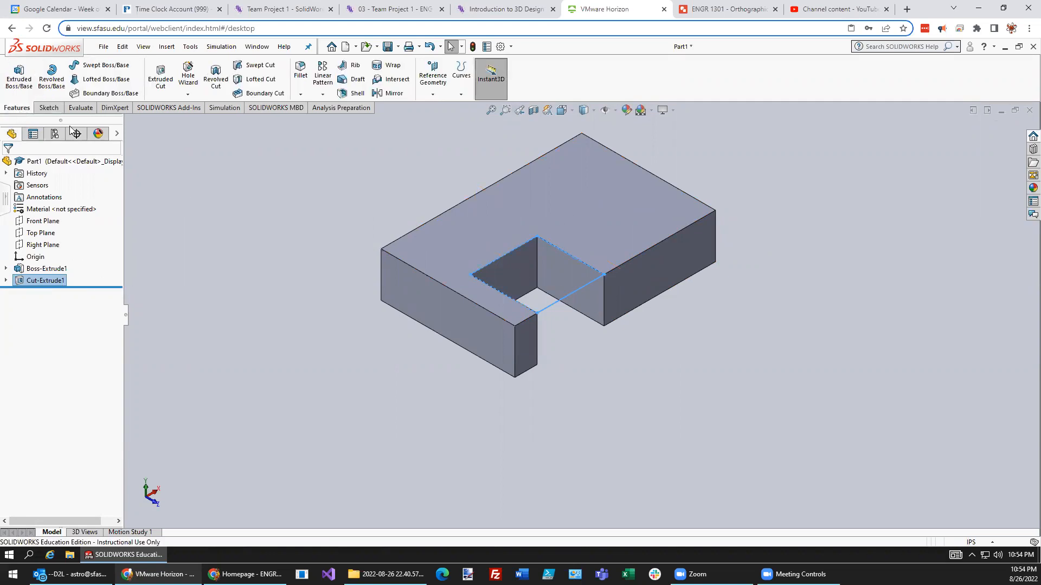
left_click(19, 81)
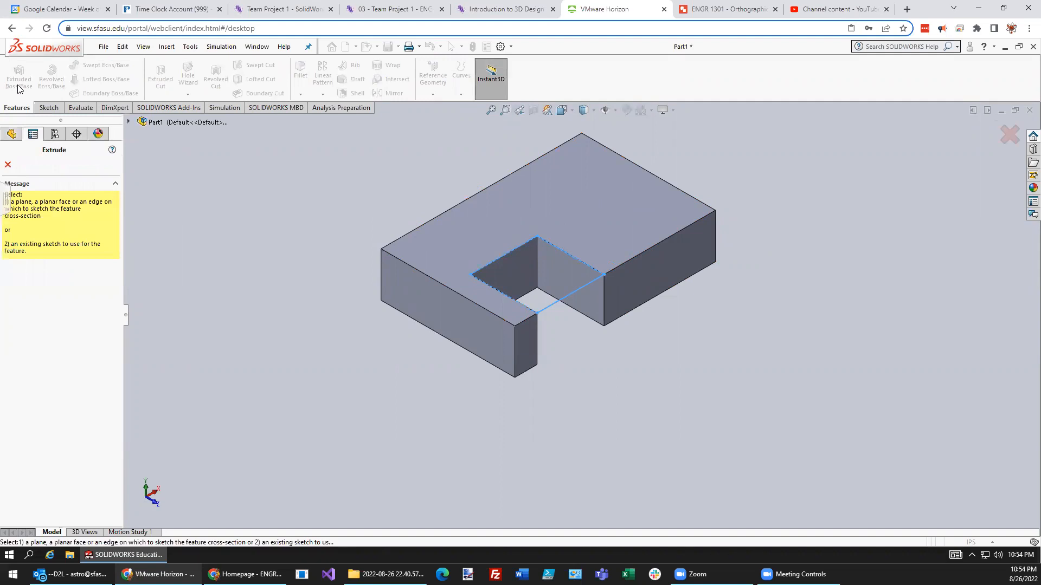
left_click(617, 177)
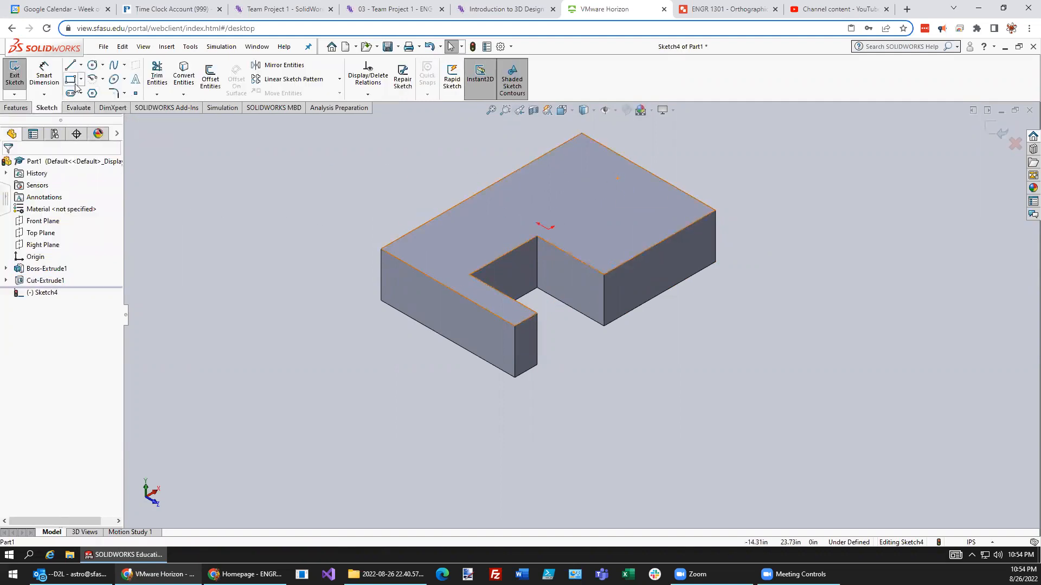
left_click(81, 80)
left_click(103, 93)
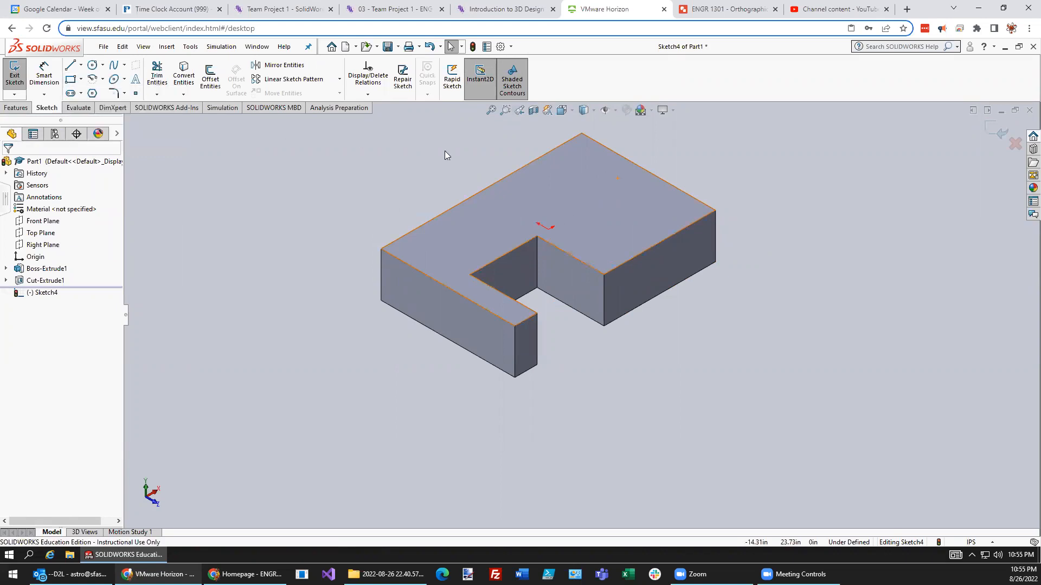
left_click(583, 134)
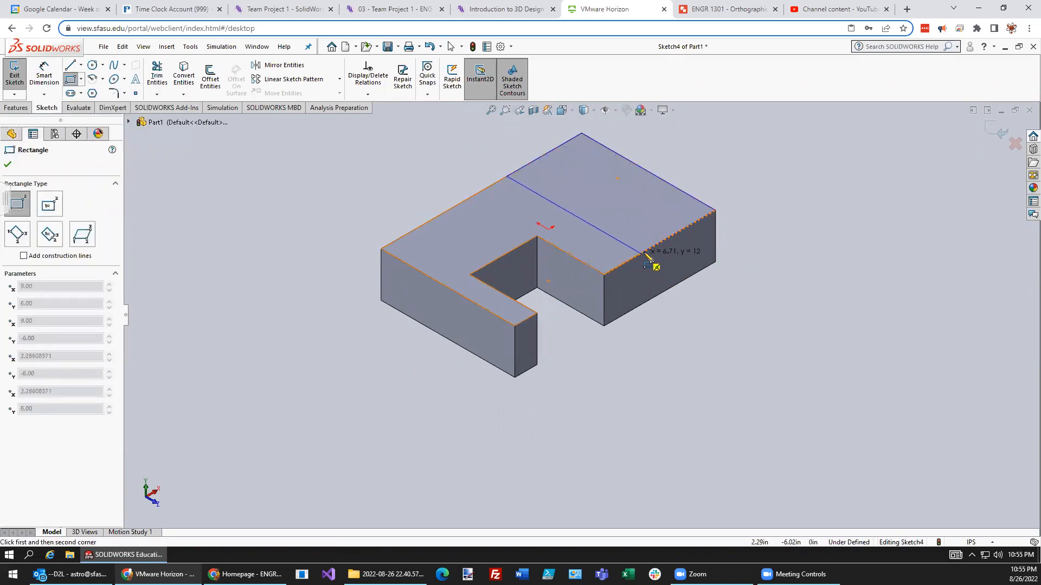
left_click(650, 249)
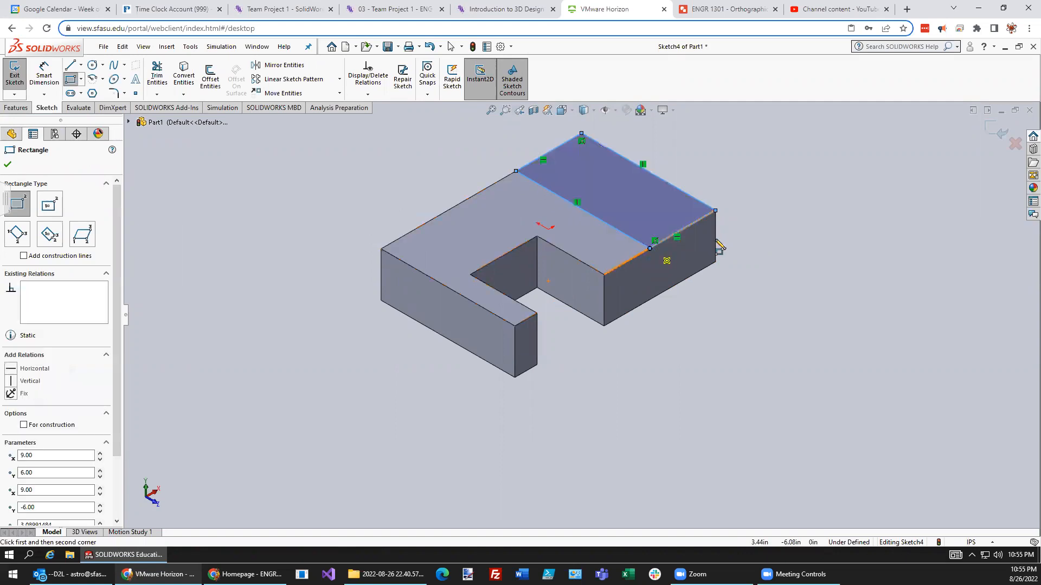
Step: Check part C on the orthographic views worksheet and dimension the boss rectangle 6 in along the block's length
left_click(713, 11)
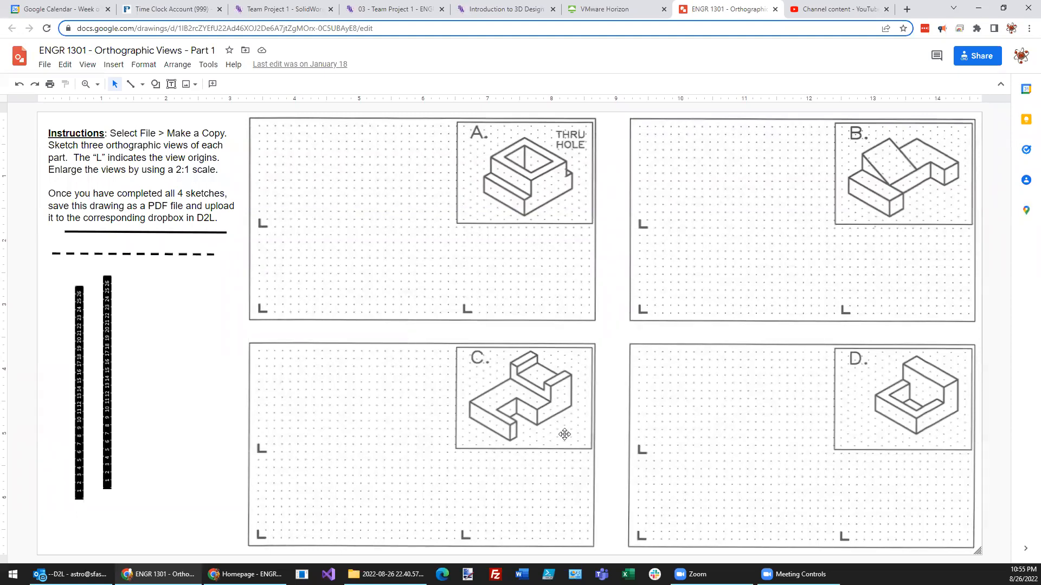
left_click(613, 12)
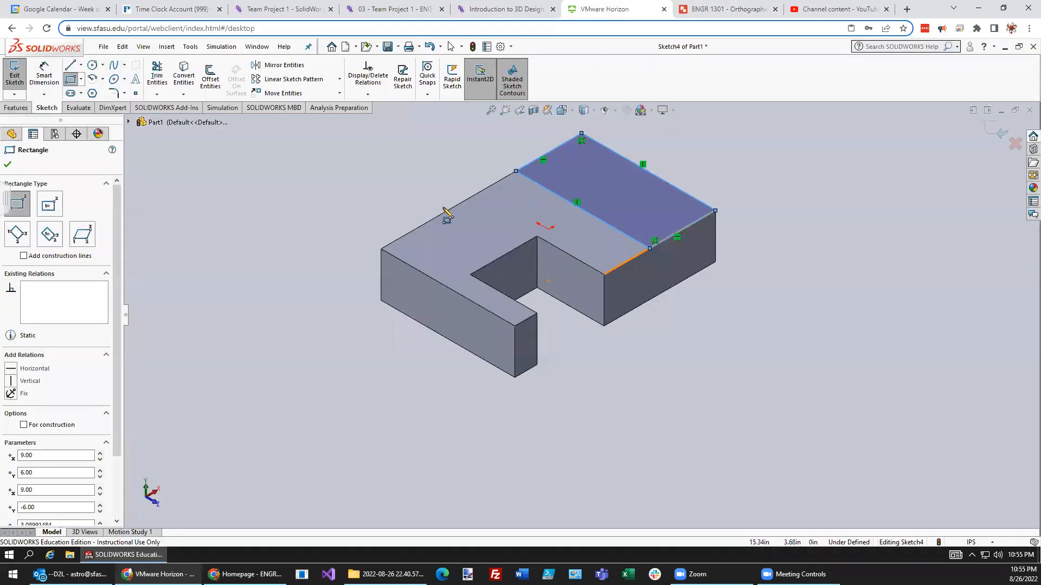
left_click(46, 78)
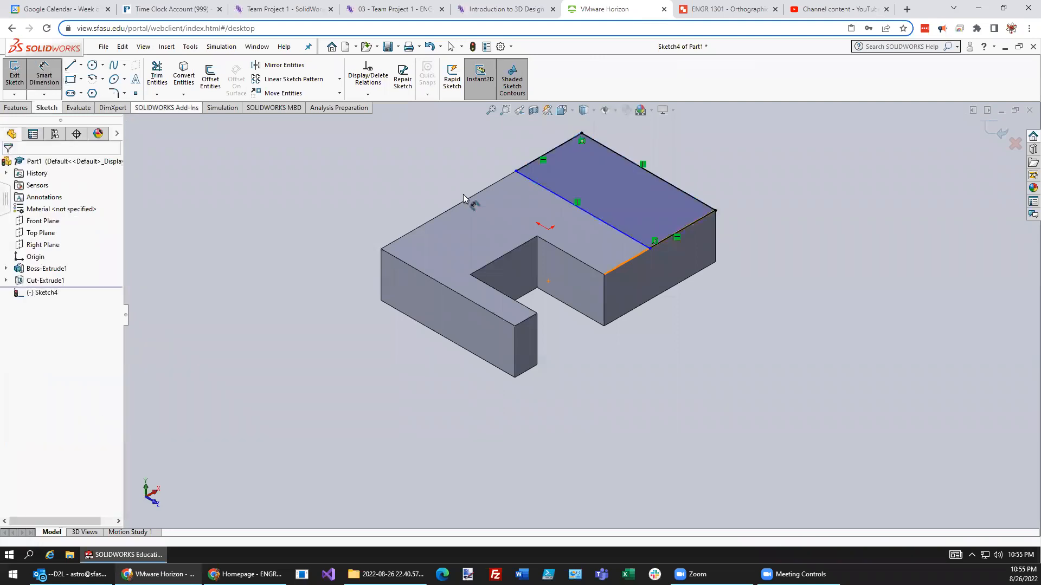
left_click(623, 235)
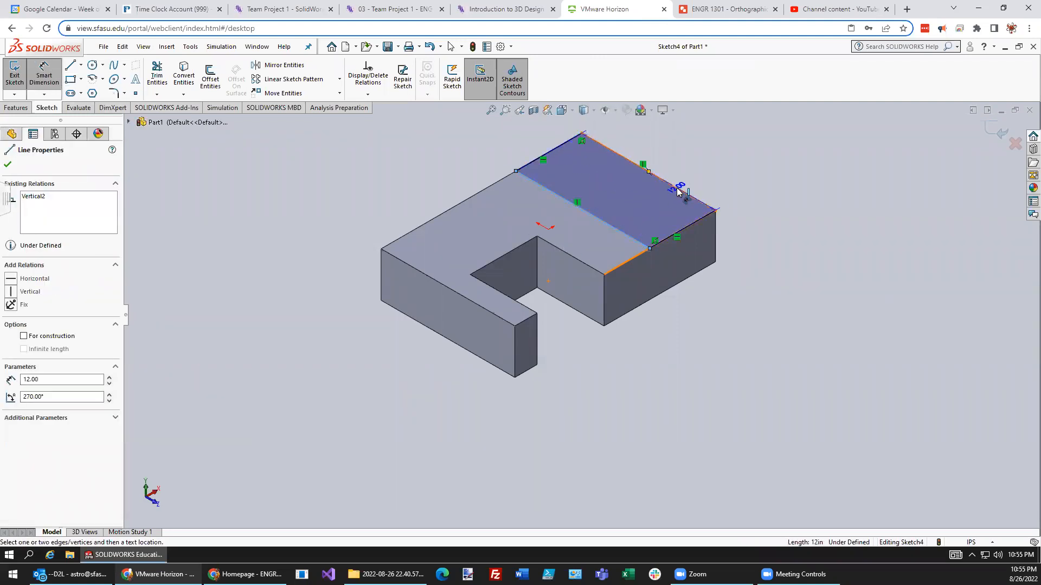
left_click(679, 187)
left_click(742, 277)
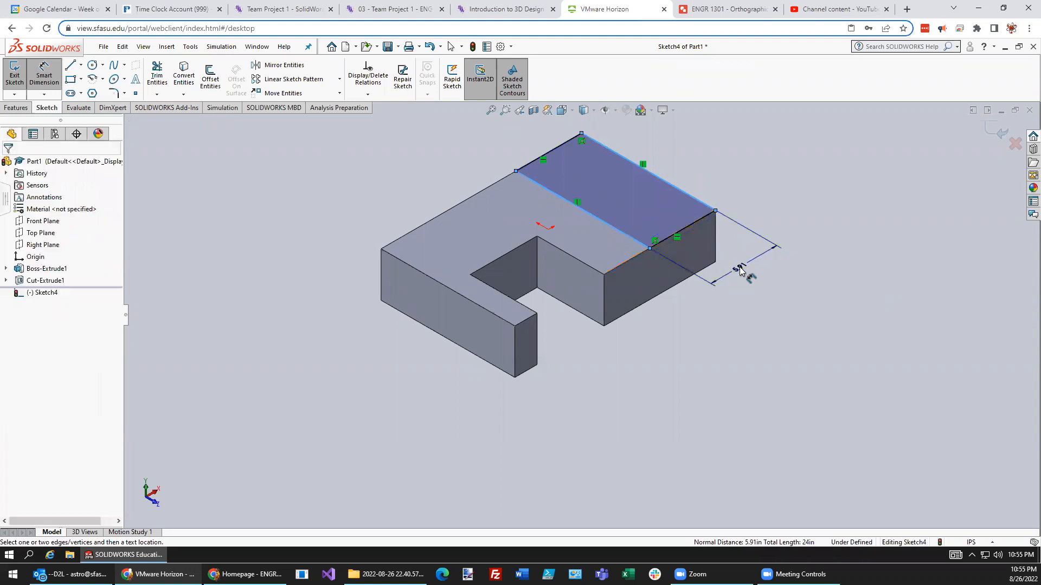
type("6")
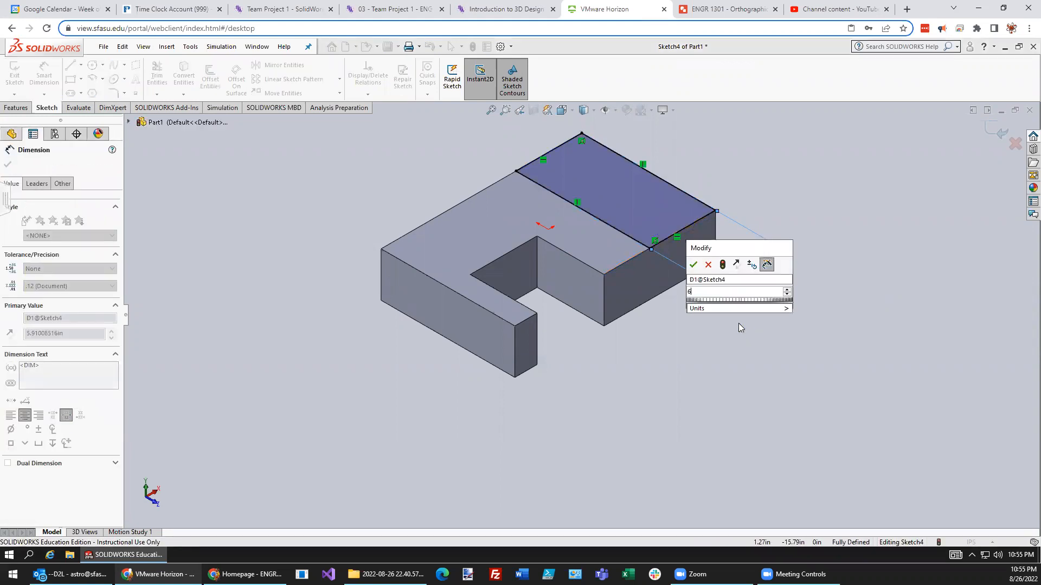
key("Return")
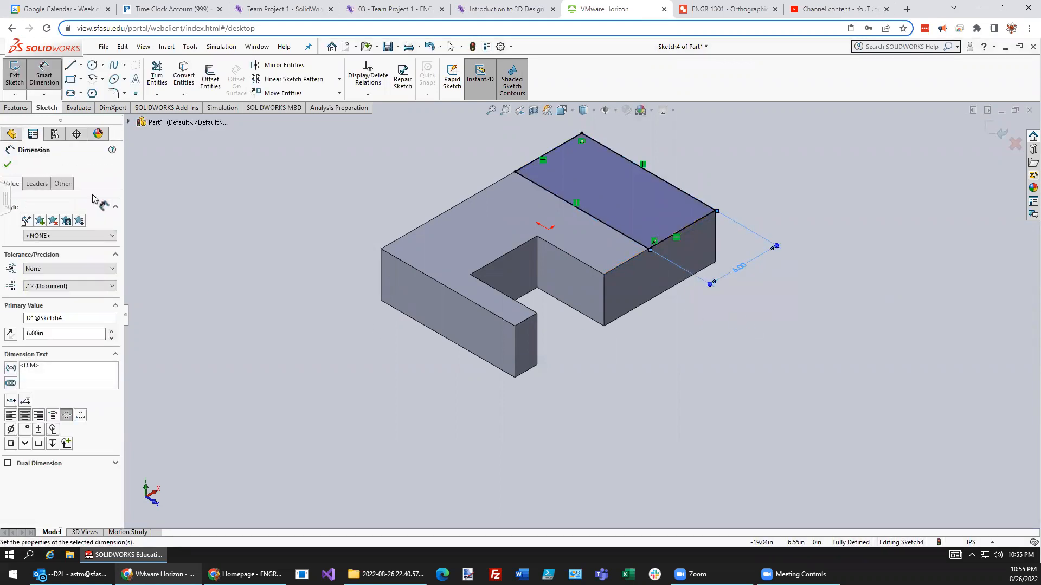
Step: Finish the sketch, check the boss height on the worksheet, and extrude the rectangle 4 in upward, merged with the block
left_click(12, 74)
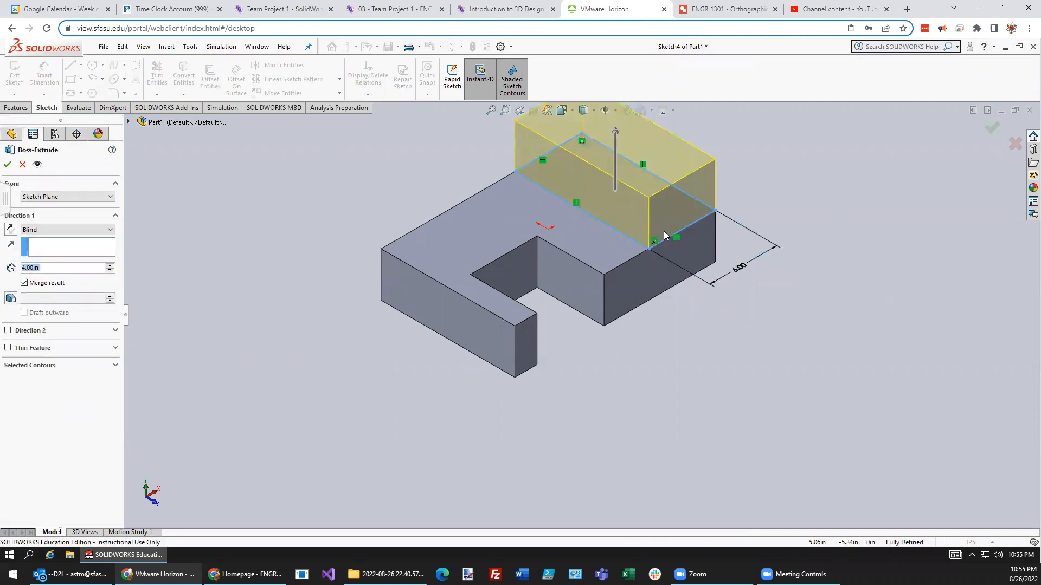
left_click(723, 10)
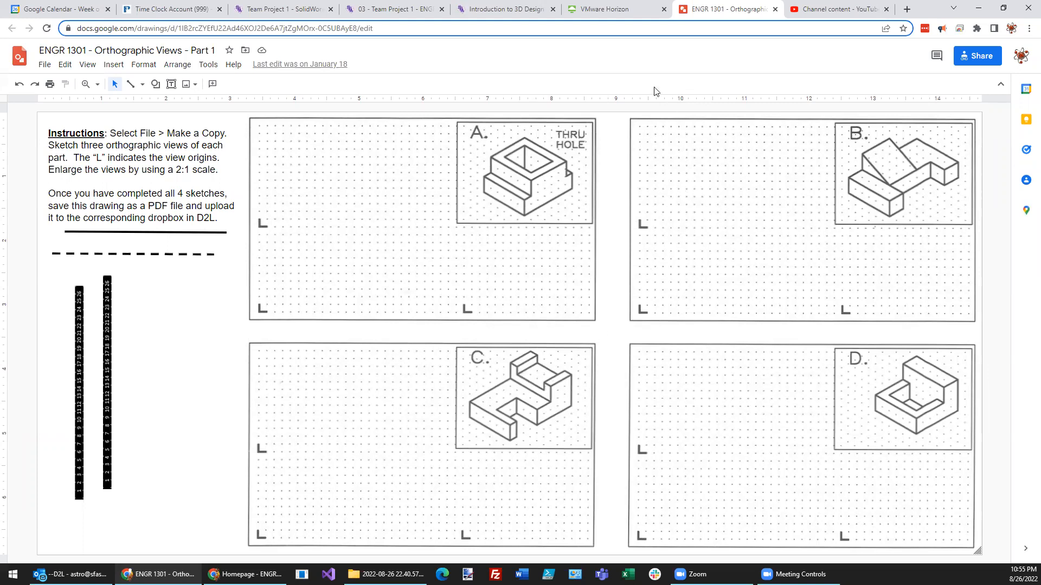
left_click(616, 12)
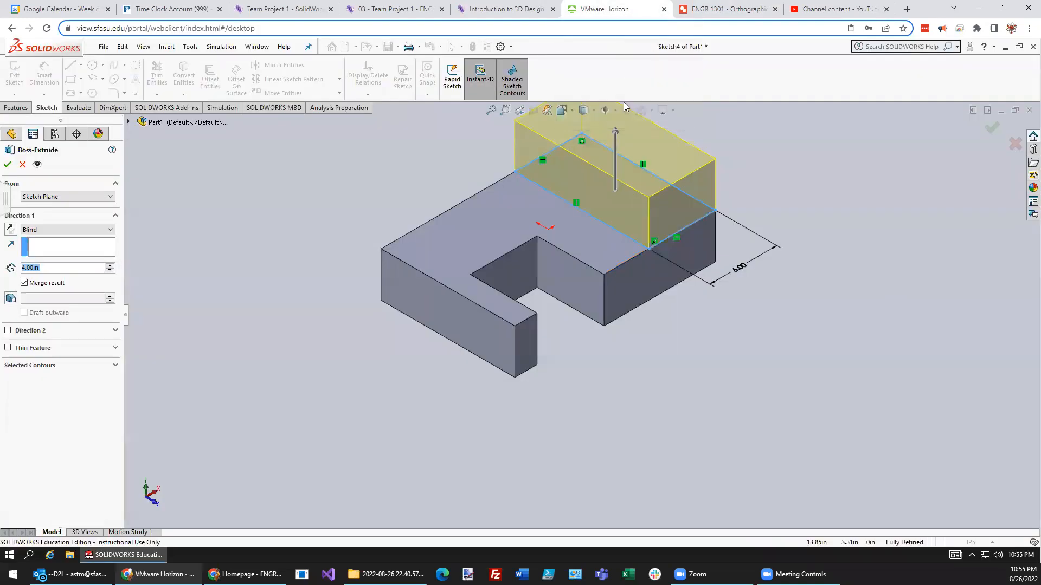
left_click(8, 164)
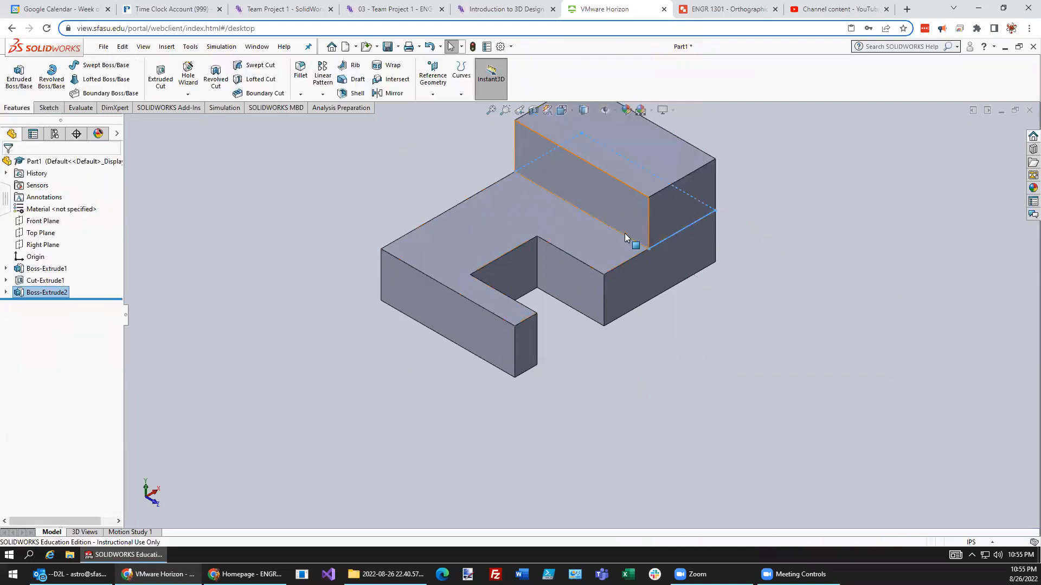
Step: Start an extruded cut with a new sketch on the top face of the rear boss
right_click(744, 234)
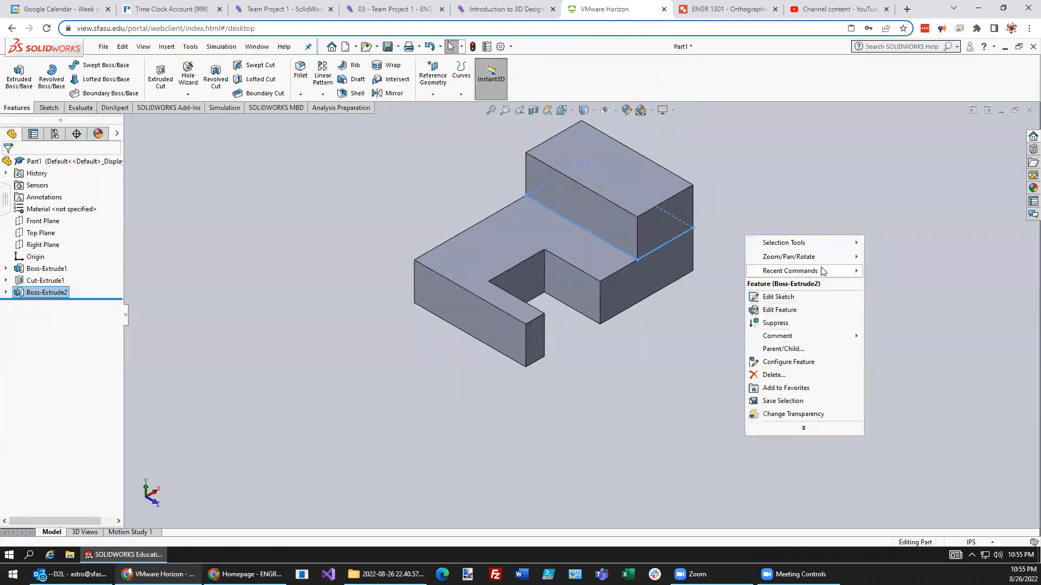
mouse_move(826, 260)
left_click(878, 323)
left_click_drag(710, 248, 667, 309)
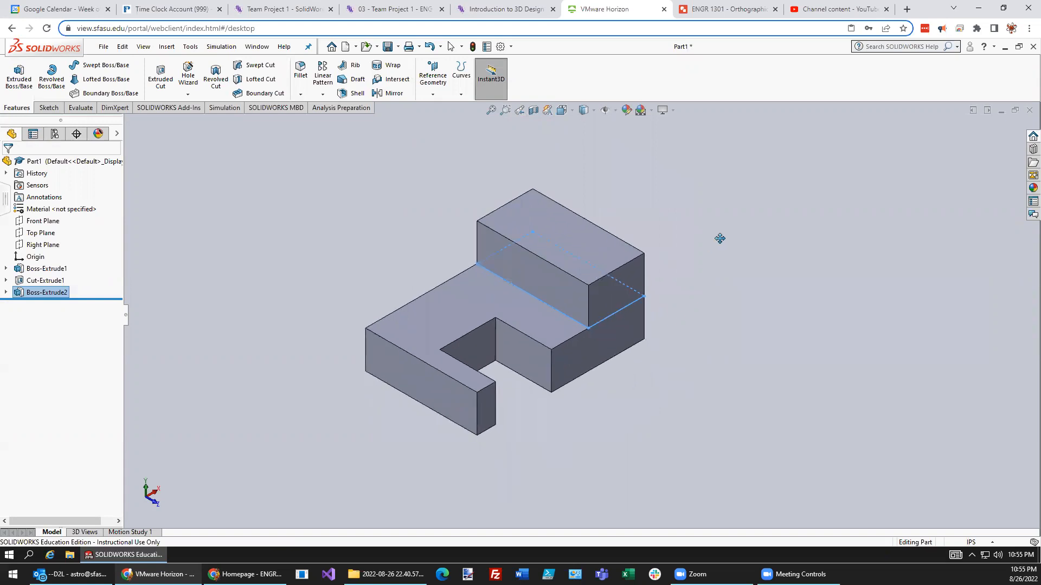
right_click(422, 165)
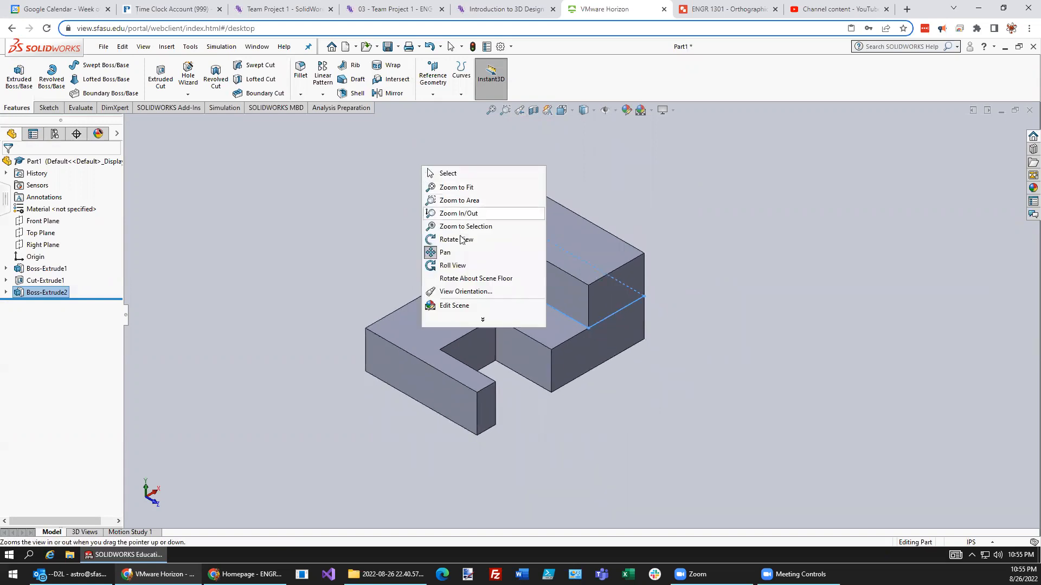
left_click(447, 173)
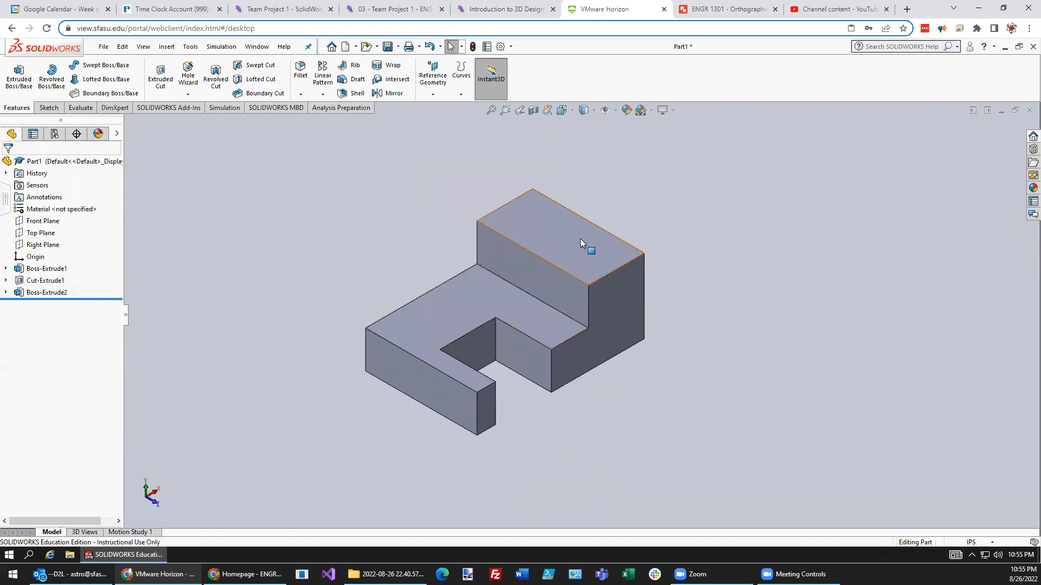
scroll(572, 244, "up", 2)
scroll(566, 260, "down", 4)
scroll(558, 336, "down", 3)
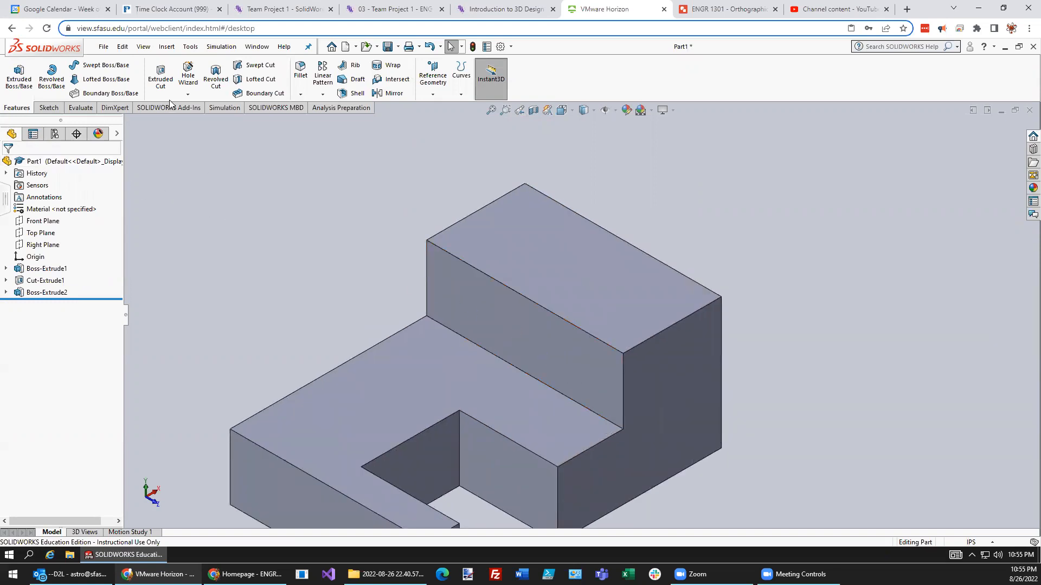
left_click(160, 75)
left_click(594, 280)
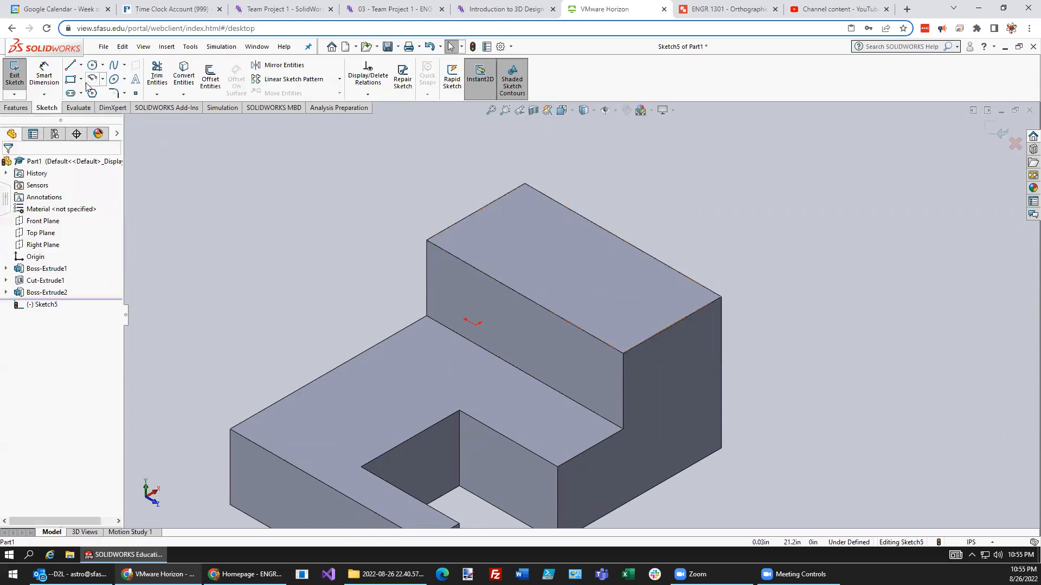
Step: Sketch corner rectangles at both ends of the boss's top face, about 2.6 by 6 in at the notched side and 2.9 by 6 in opposite
left_click(81, 80)
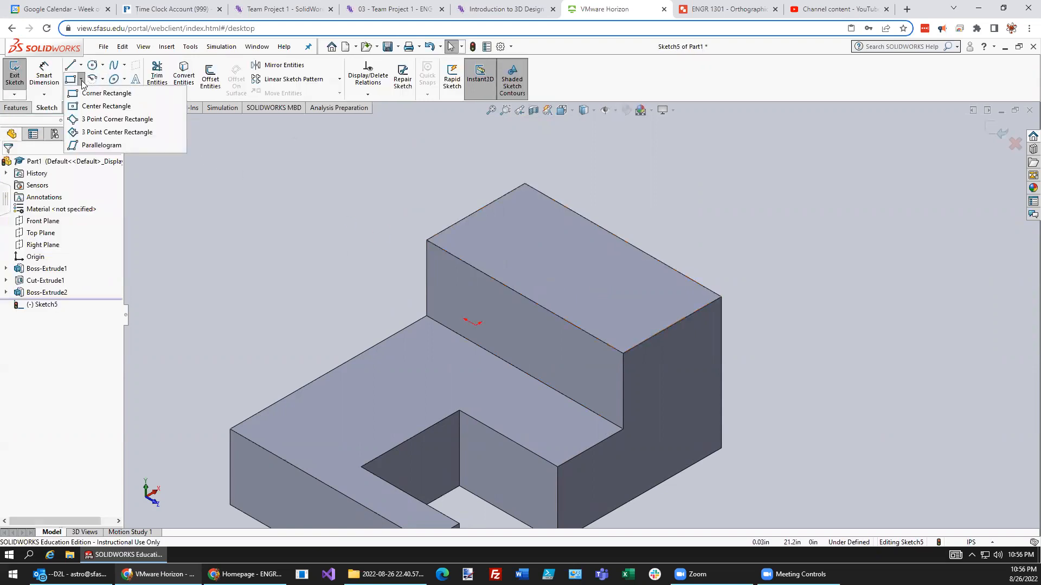
left_click(105, 106)
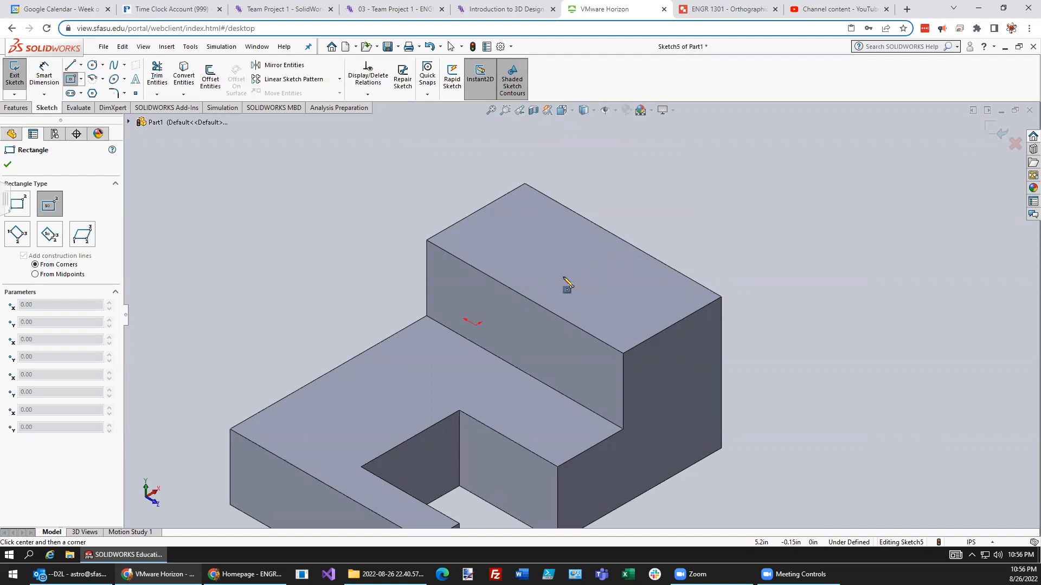
left_click(82, 82)
left_click(98, 96)
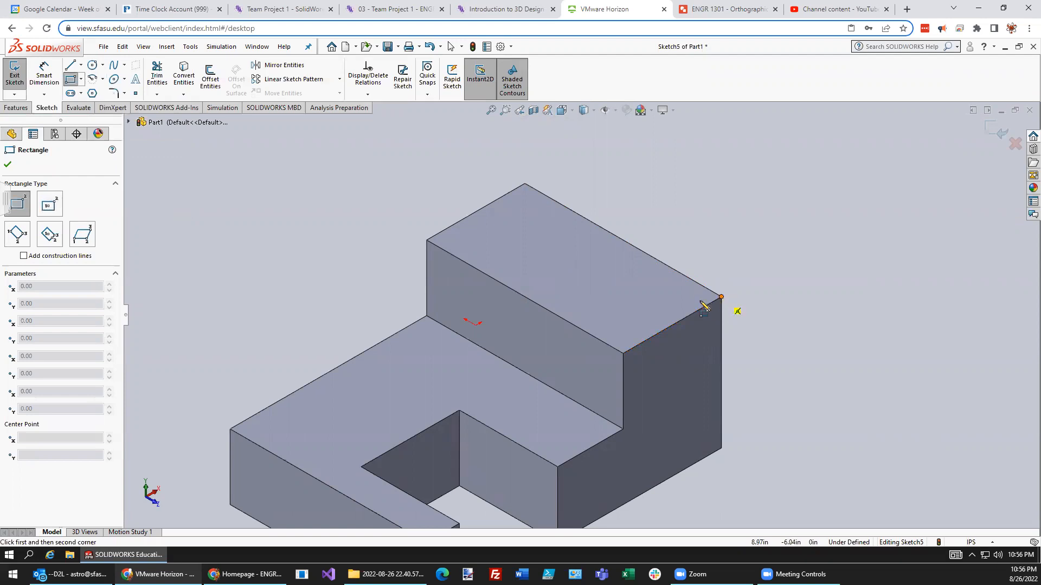
left_click(720, 297)
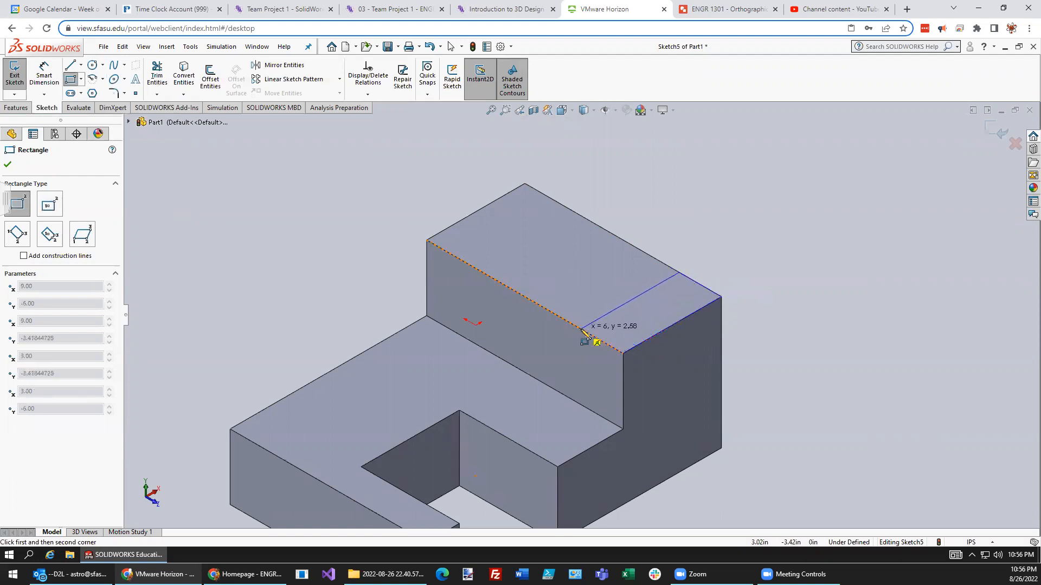
left_click(581, 329)
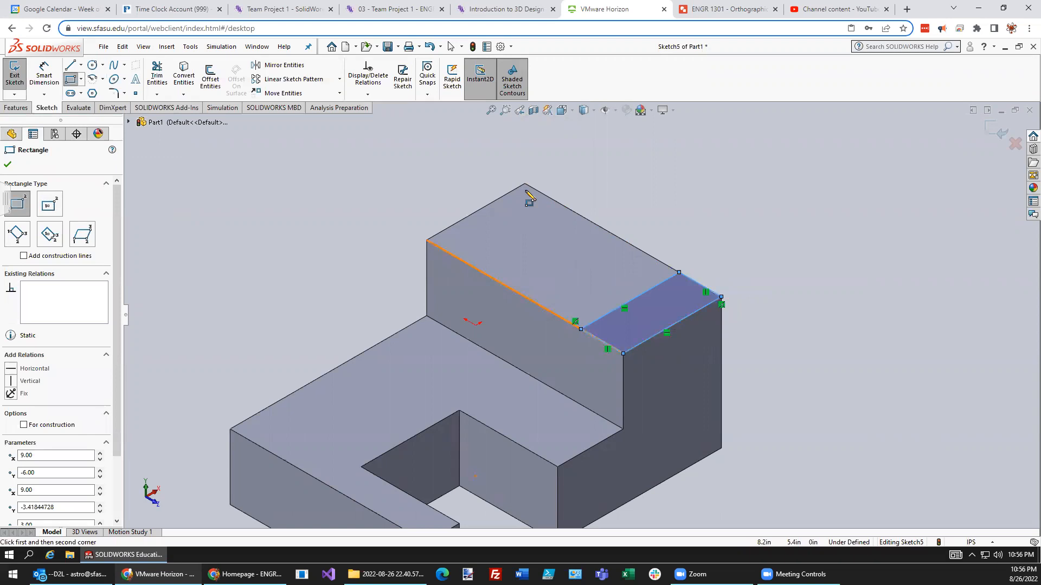
left_click(525, 185)
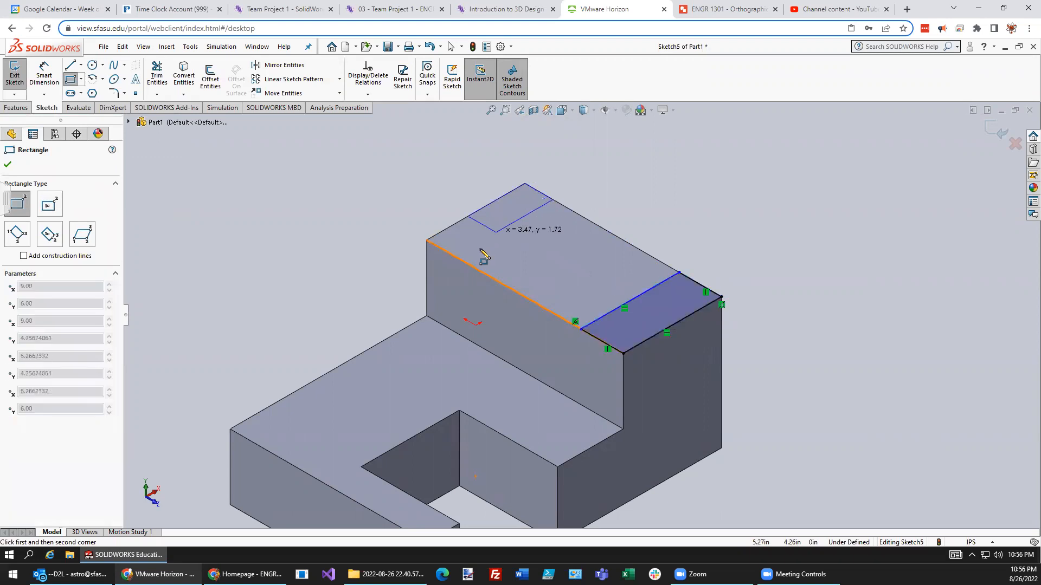
left_click(474, 267)
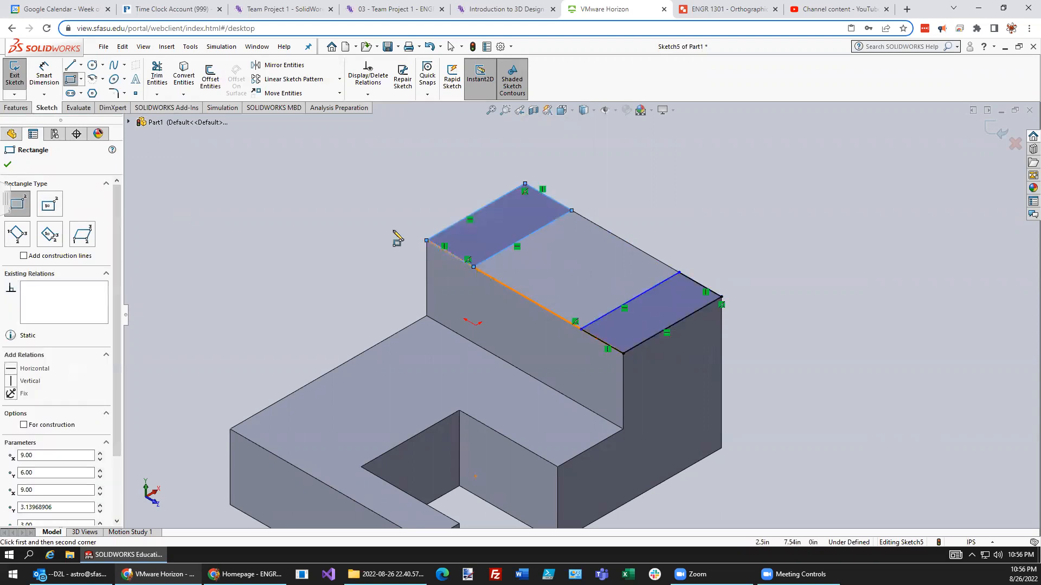
Step: Dimension the rectangle at the boss's far end 2 in across
left_click(35, 87)
left_click(537, 232)
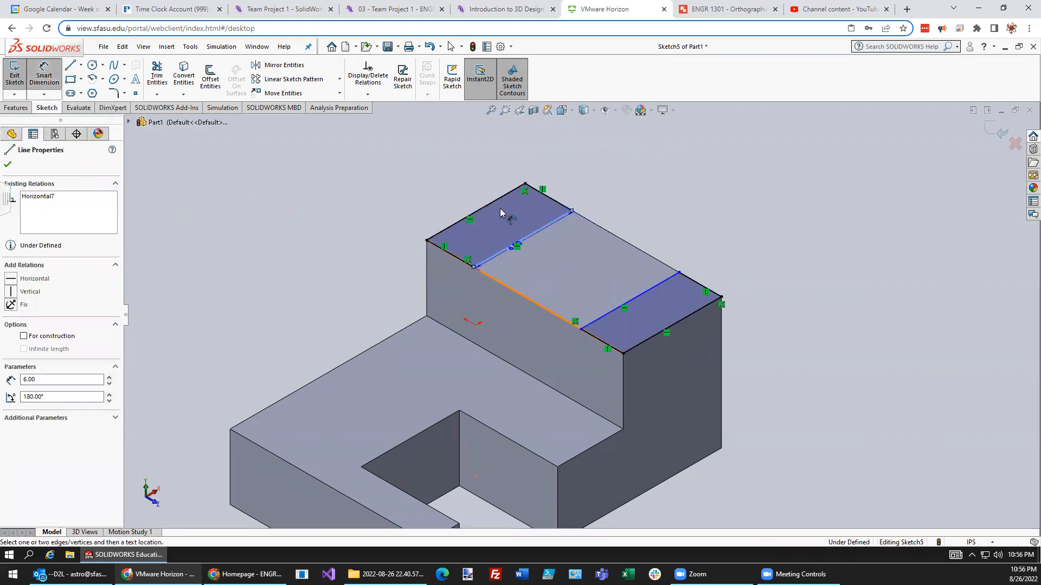
left_click(502, 198)
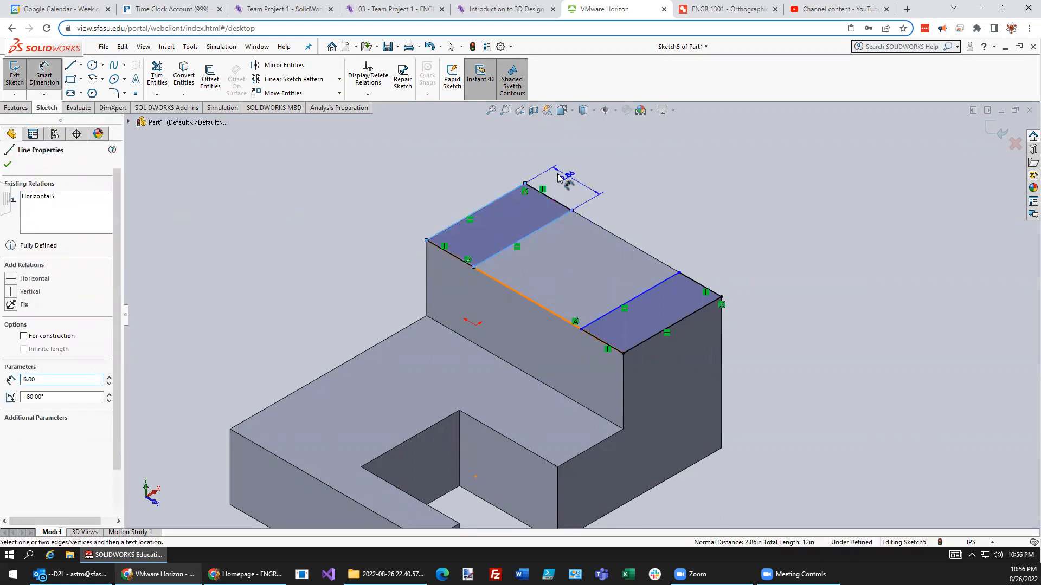
left_click(558, 178)
type("2")
key("Return")
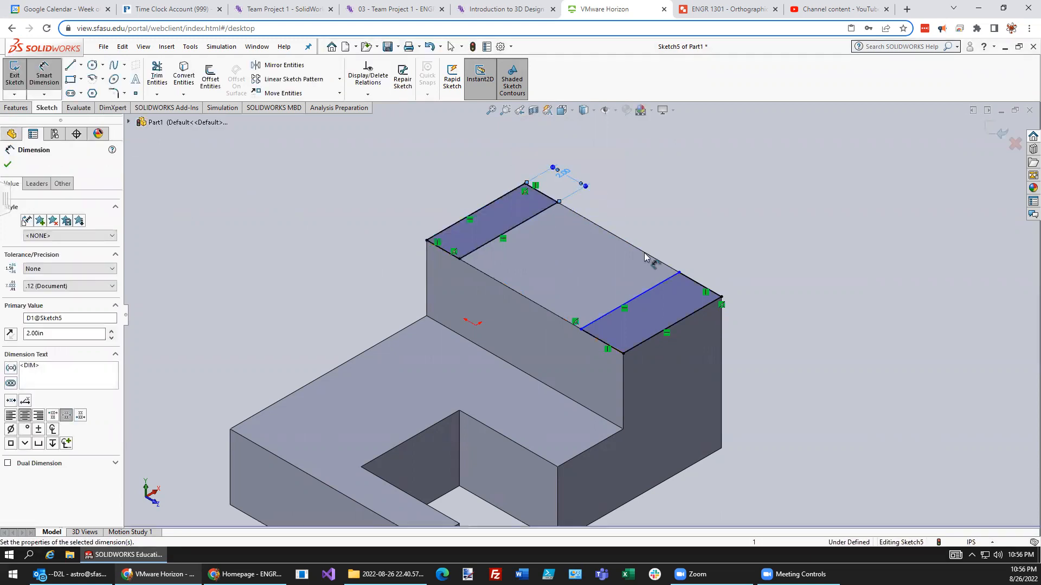
Step: Dimension the rectangle at the boss's near end, on the notched side, 2 in across
left_click(685, 317)
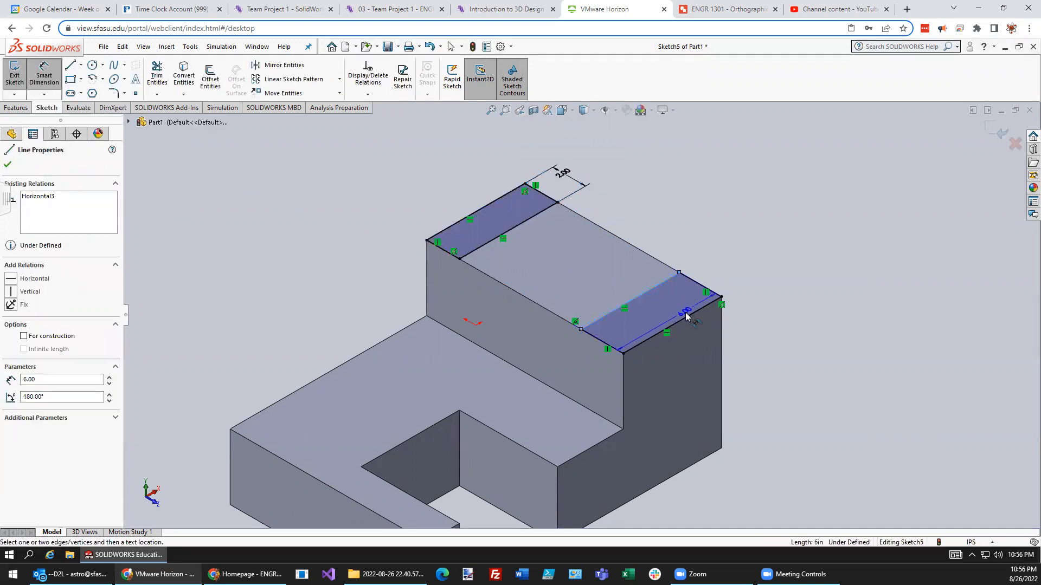
left_click(709, 289)
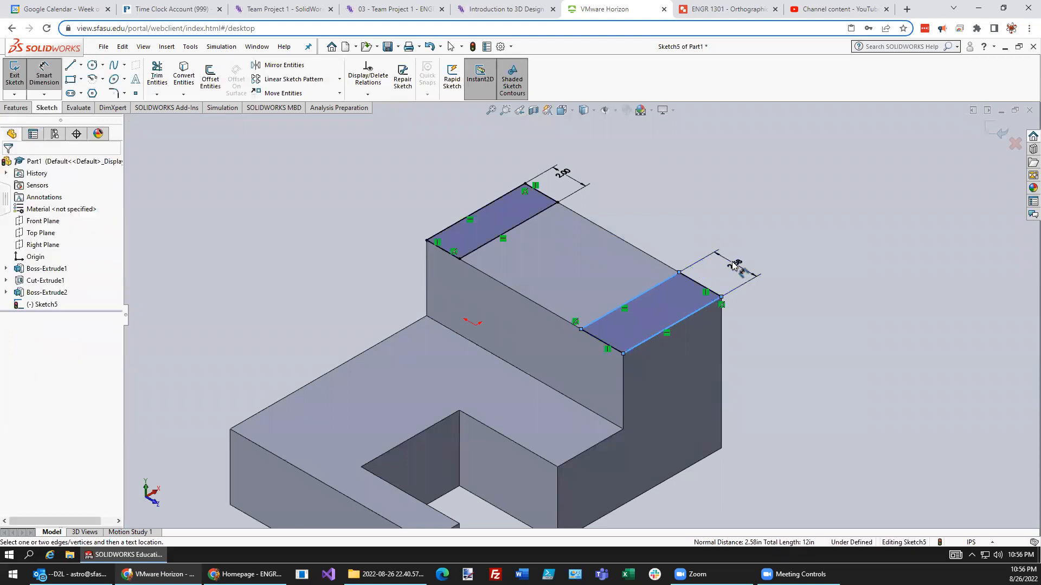
left_click(732, 266)
type("2")
key("Return")
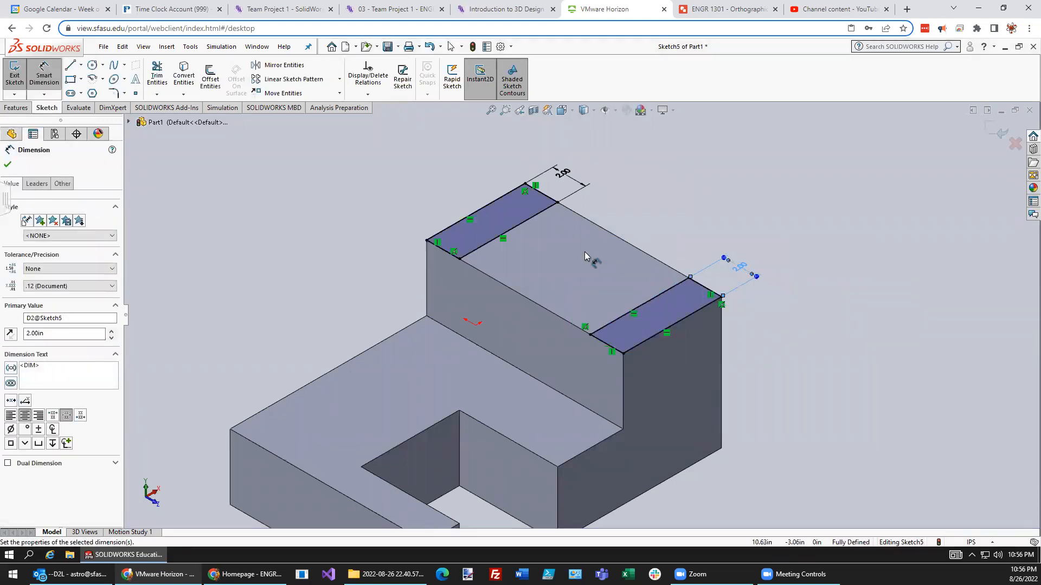
Step: Finish the sketch and cut both end rectangles 2 in deep into the boss
left_click(15, 75)
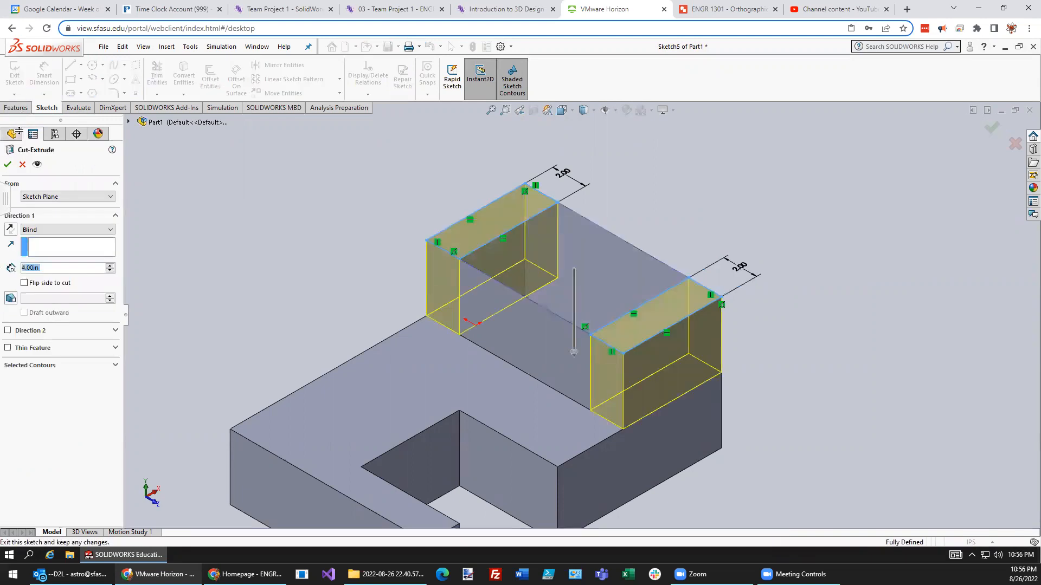
type("20")
key("Return")
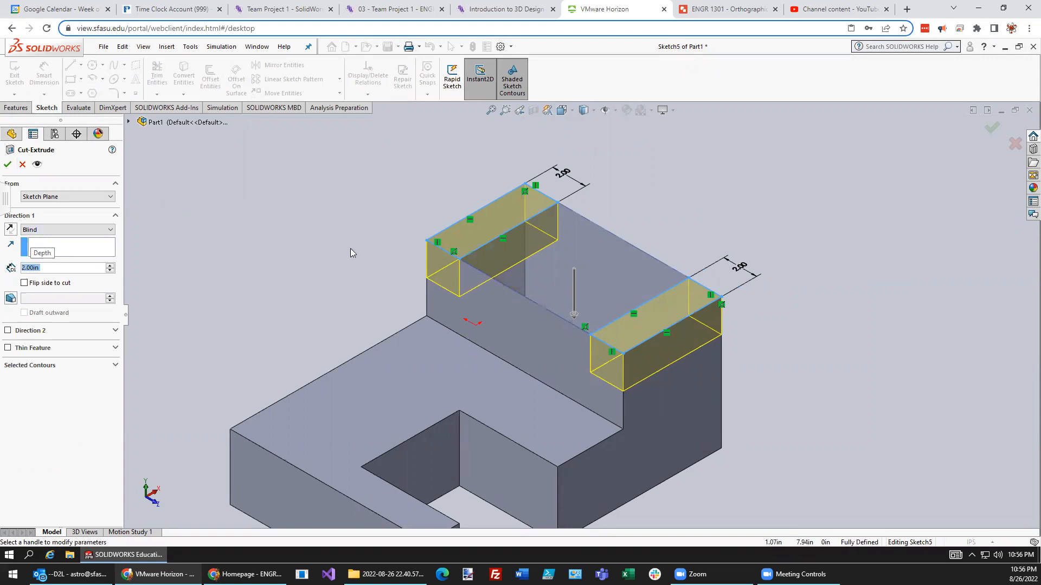
left_click(7, 166)
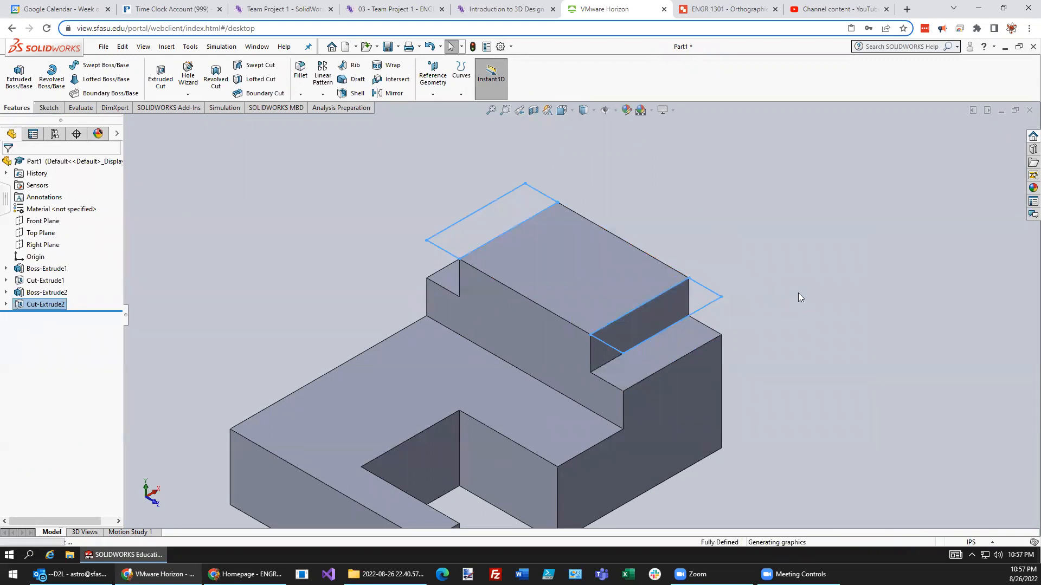
Step: Undo the end cuts, their dimensions and both rectangles, back to the empty sketch on the boss's top face
key("ctrl+z")
key("ctrl+z")
key("ctrl+z")
key("ctrl+z")
key("ctrl+z")
key("ctrl+z")
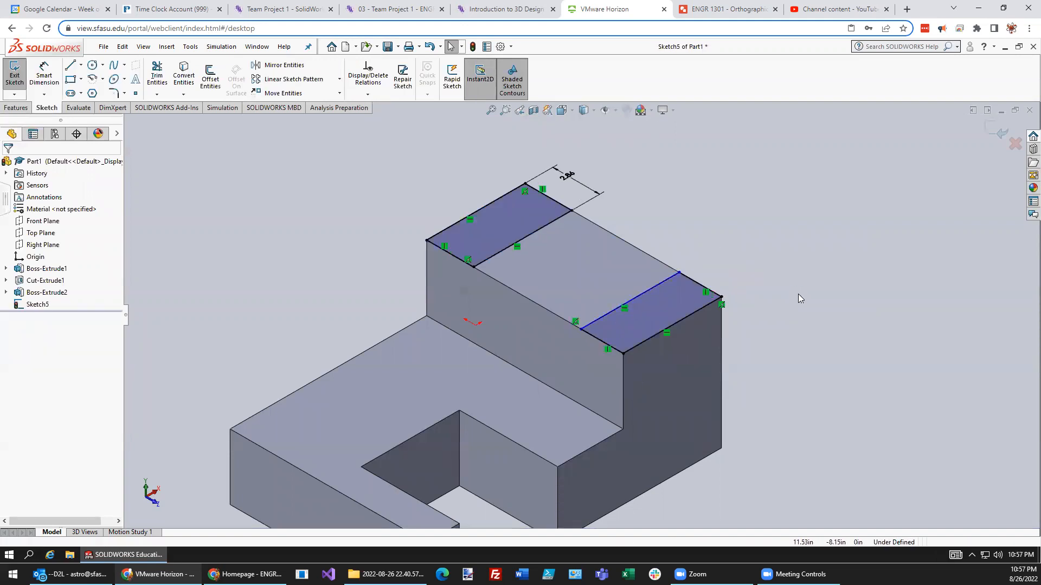
key("ctrl+z")
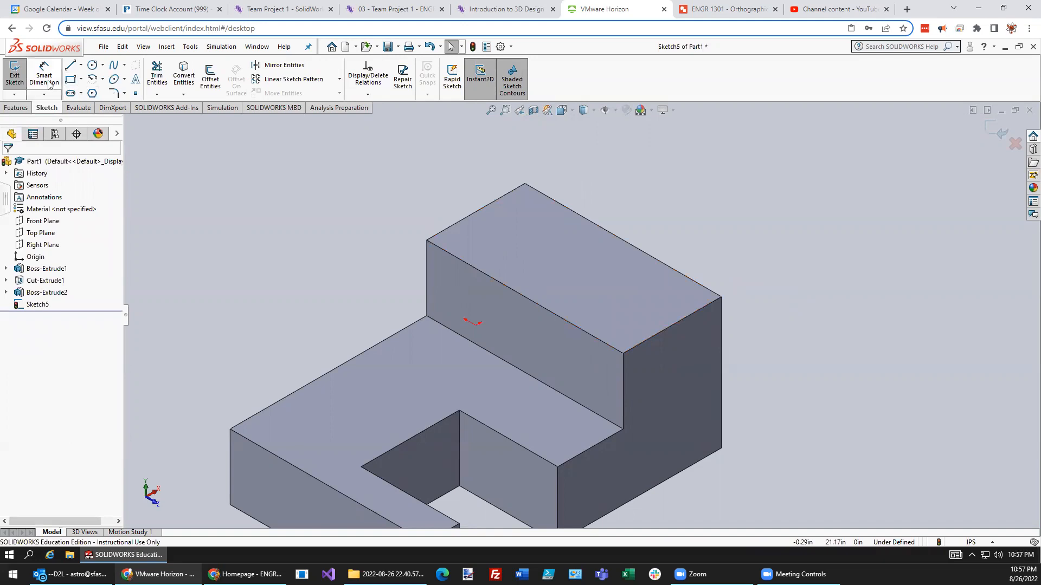
Step: Sketch a corner rectangle about 7.5 by 6 in across the middle of the boss's top face, spanning its full width
left_click(80, 79)
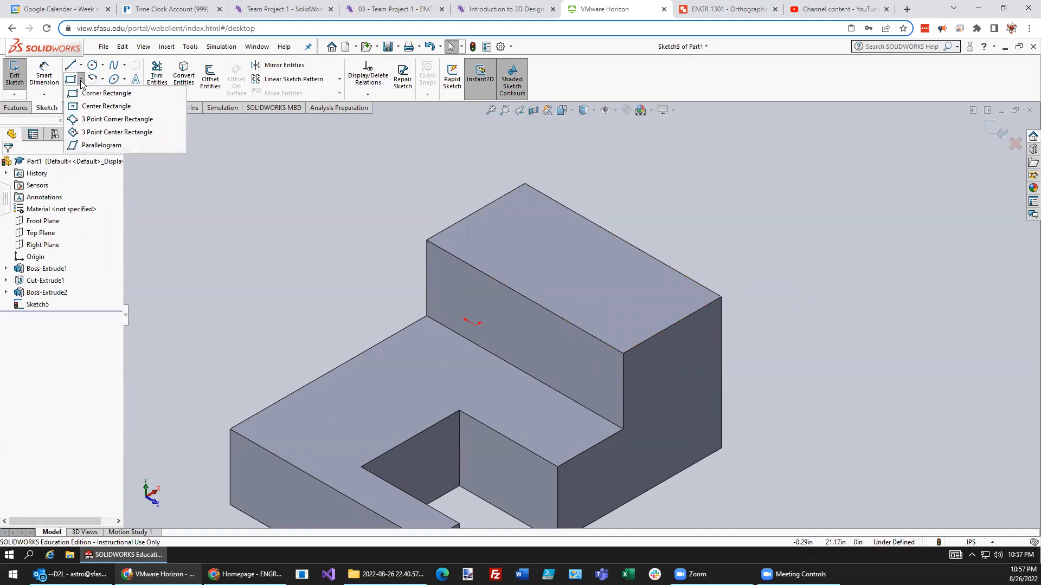
left_click(108, 94)
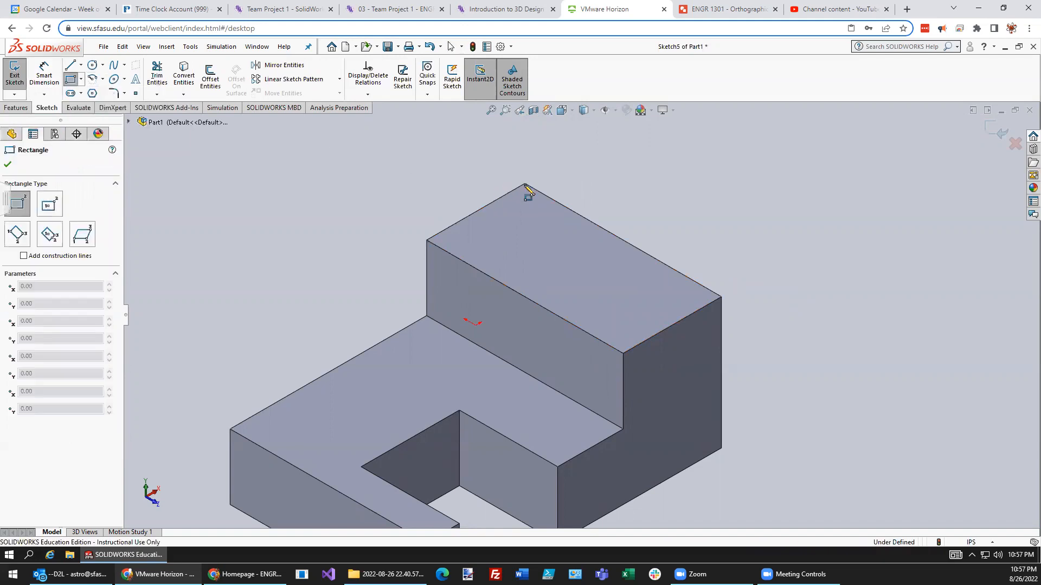
left_click(558, 204)
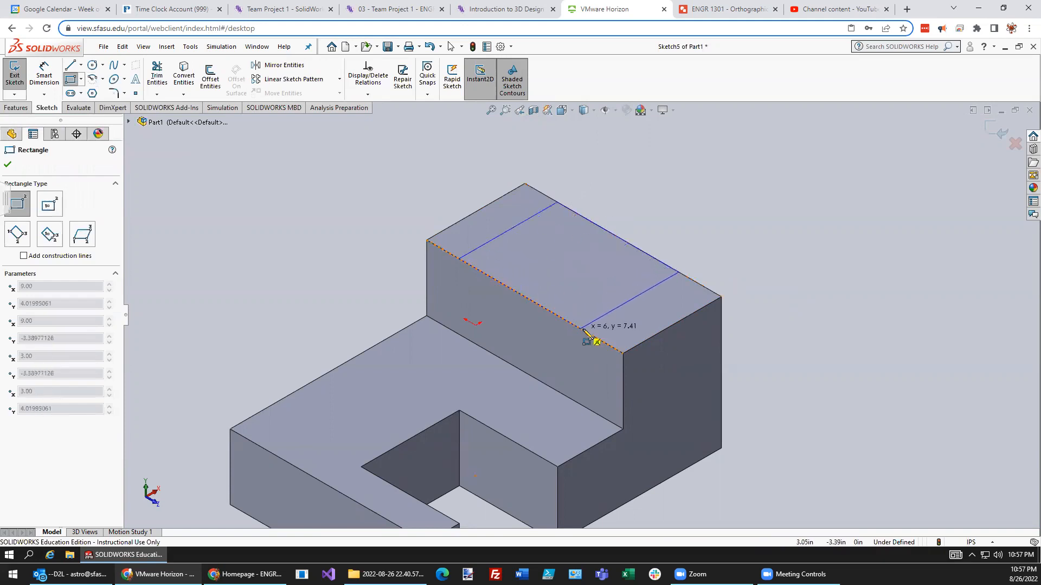
left_click(584, 329)
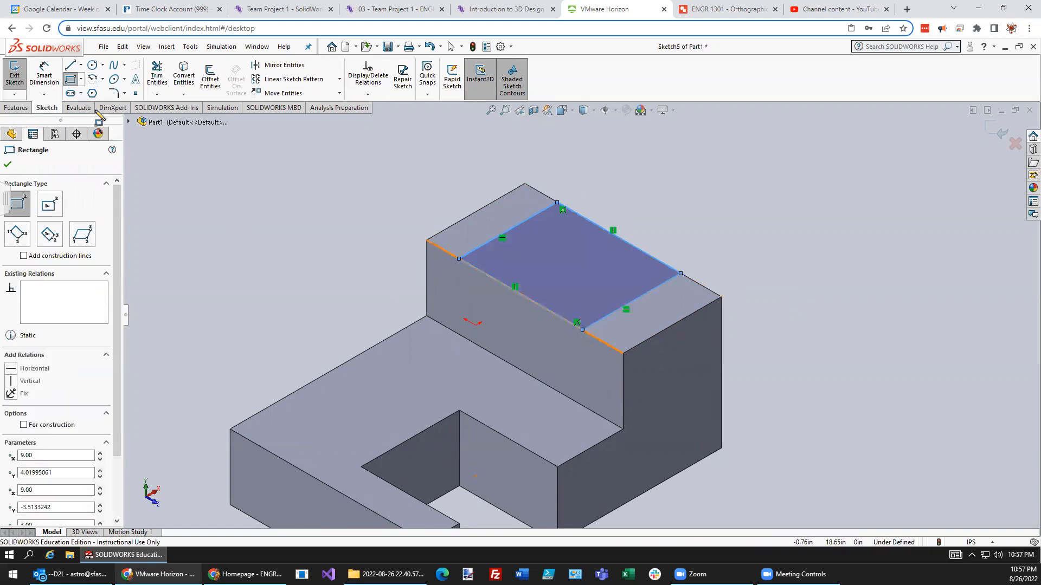
Step: Dimension the gap between the rectangle and the boss's near end, on the notched side, as 2 in
left_click(48, 77)
left_click(648, 294)
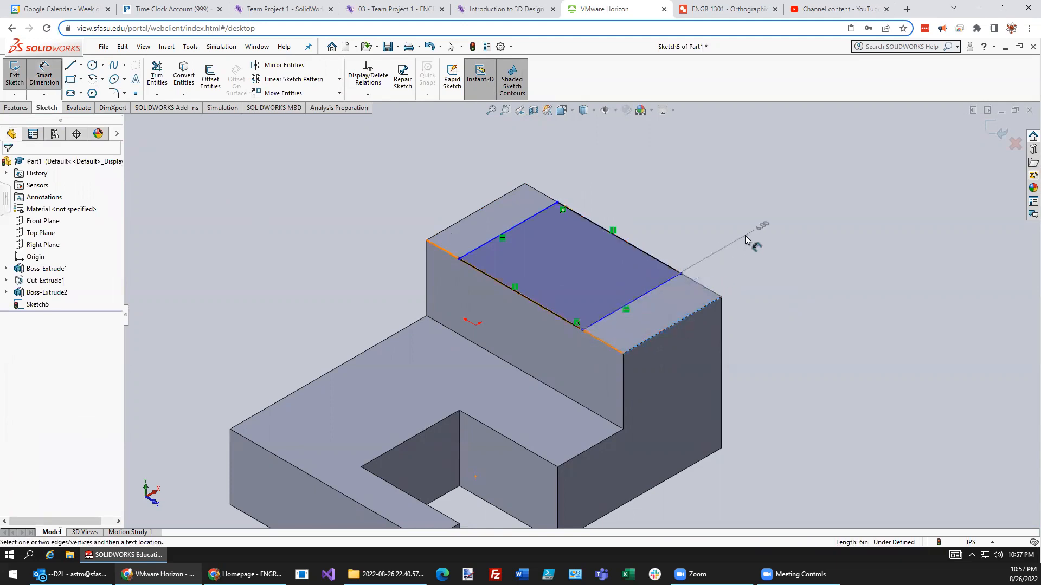
key("Escape")
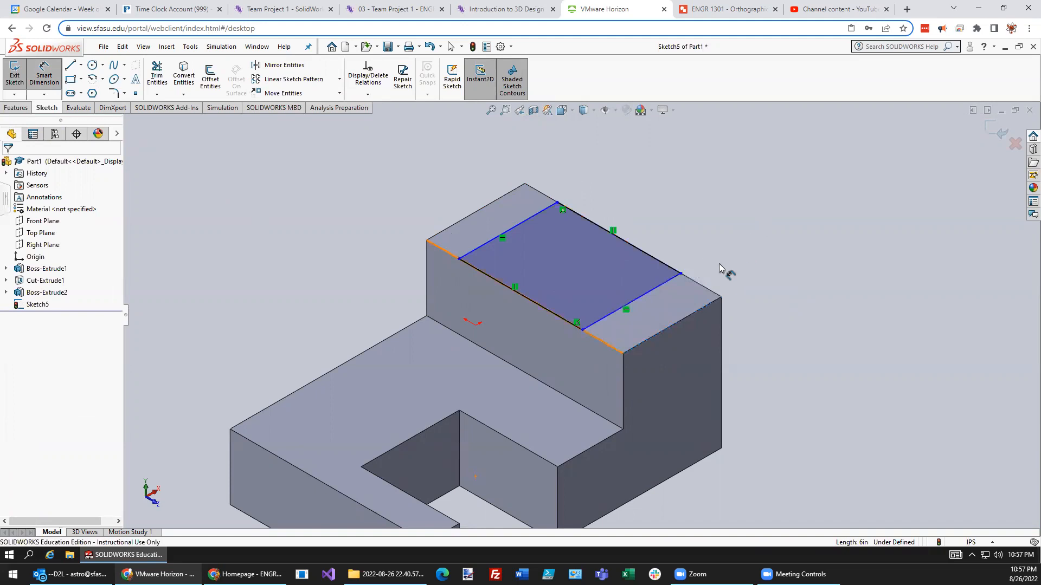
left_click(659, 287)
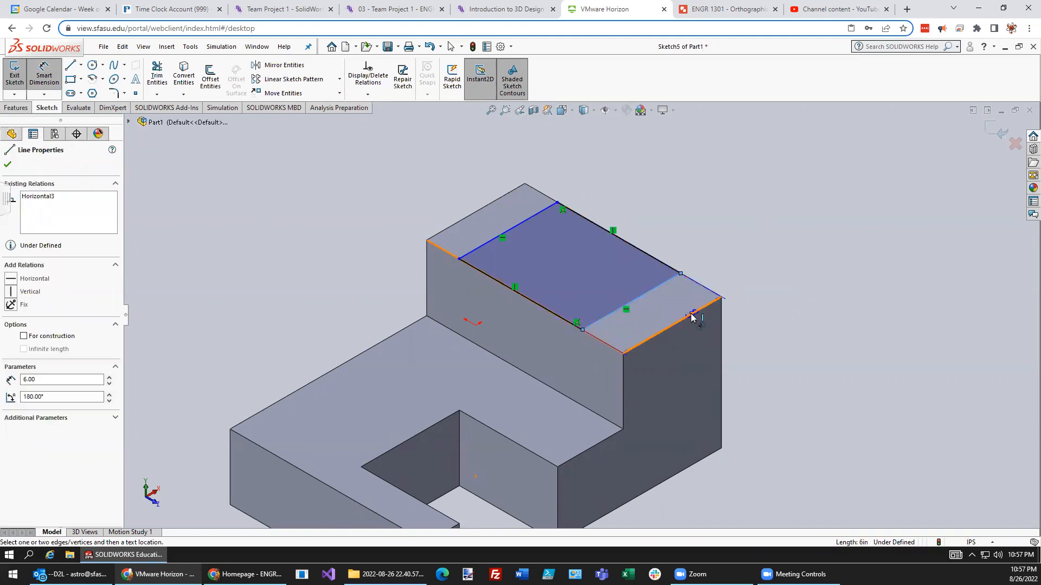
left_click(693, 314)
left_click(728, 268)
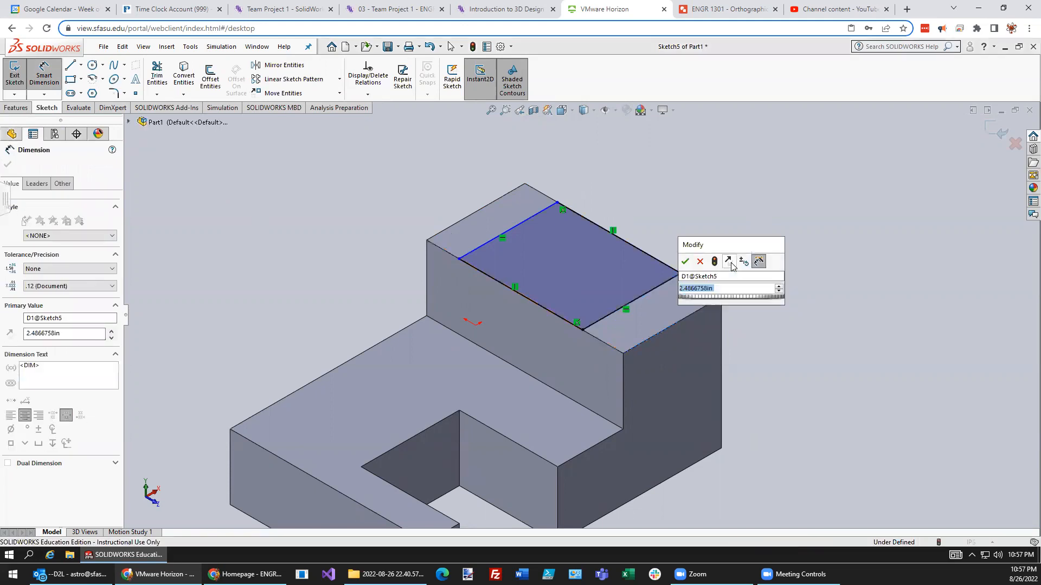
type("2")
key("Return")
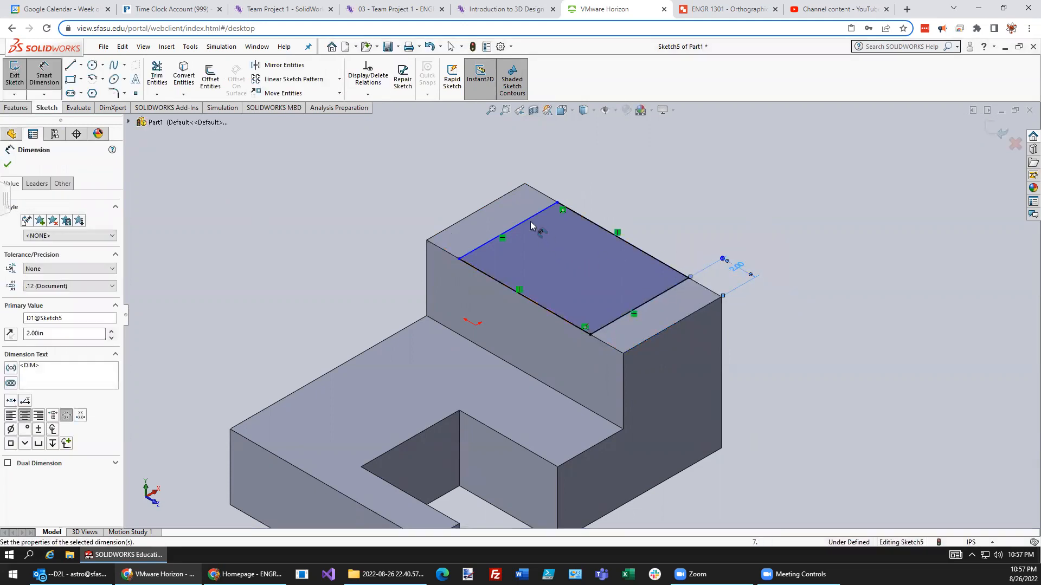
Step: Dimension the gap between the rectangle and the boss's far end as 2 in and finish the sketch
left_click(530, 223)
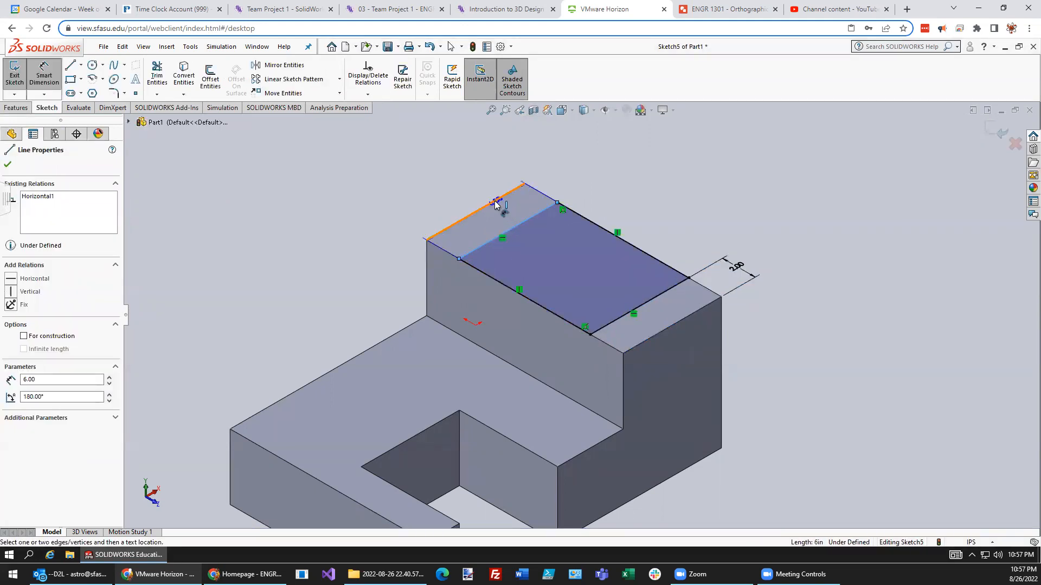
left_click(490, 204)
left_click(572, 173)
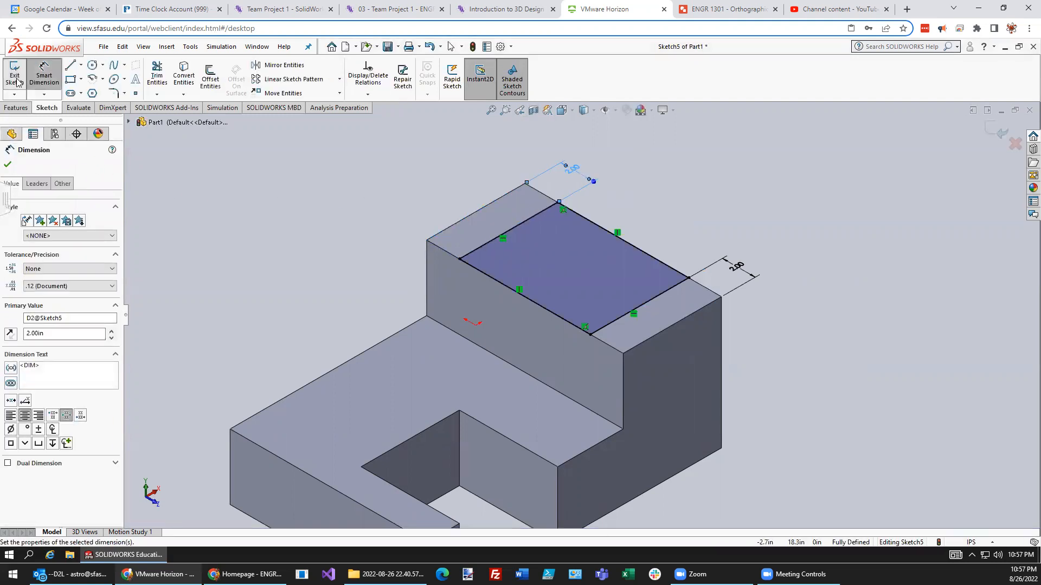
left_click(16, 79)
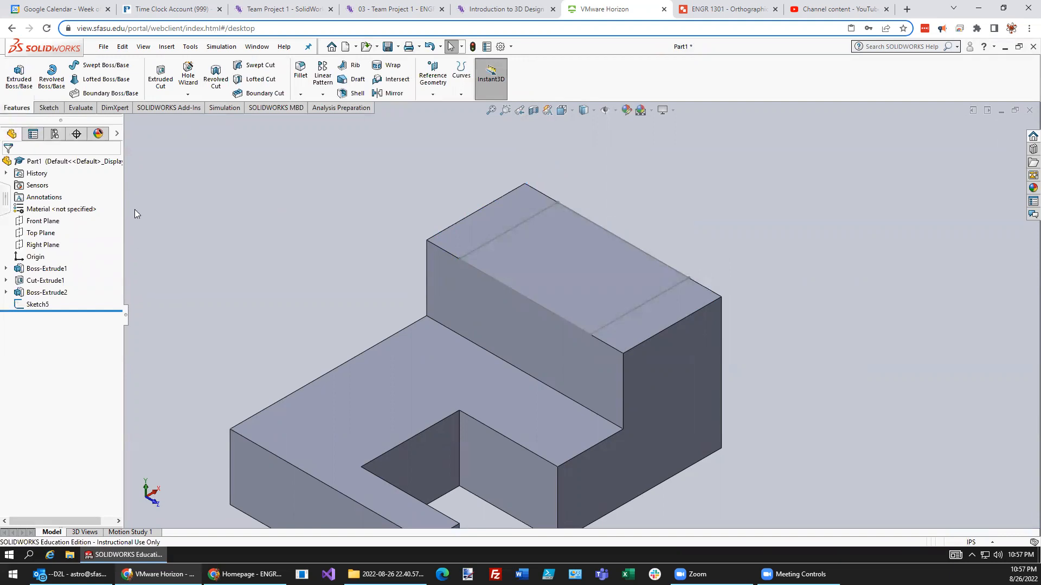
left_click(161, 84)
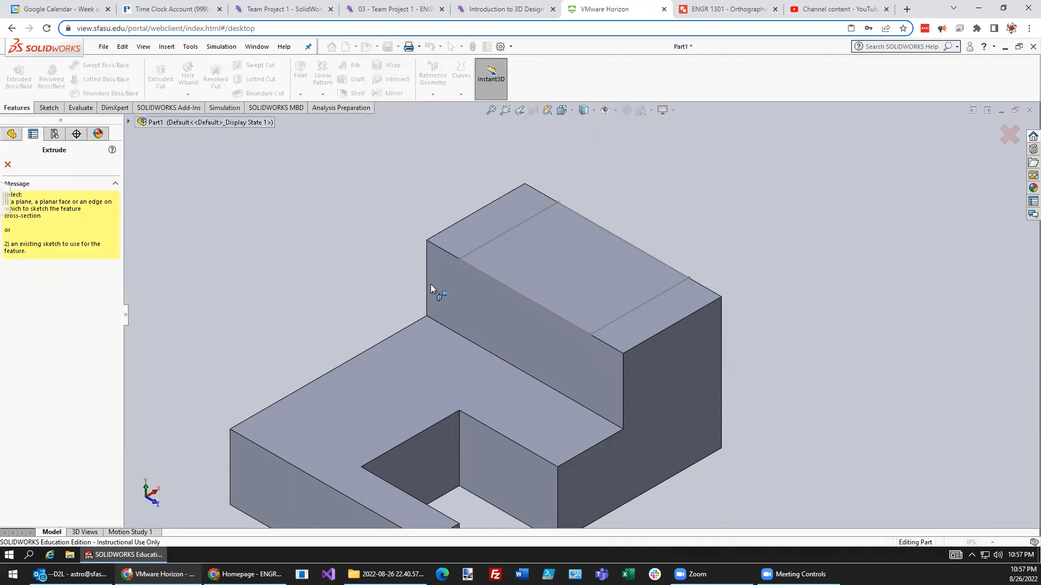
left_click(572, 263)
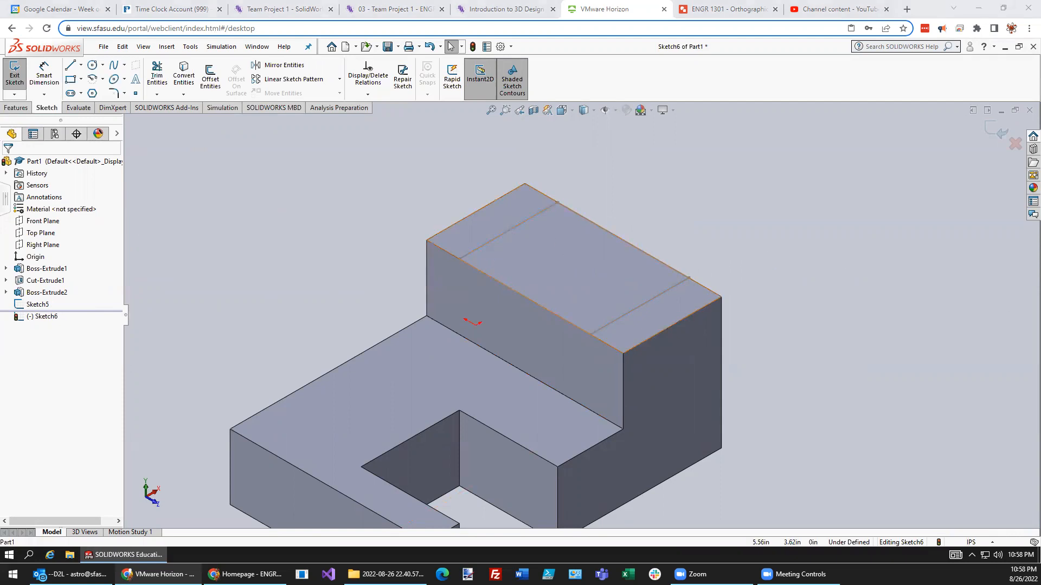
left_click(640, 306)
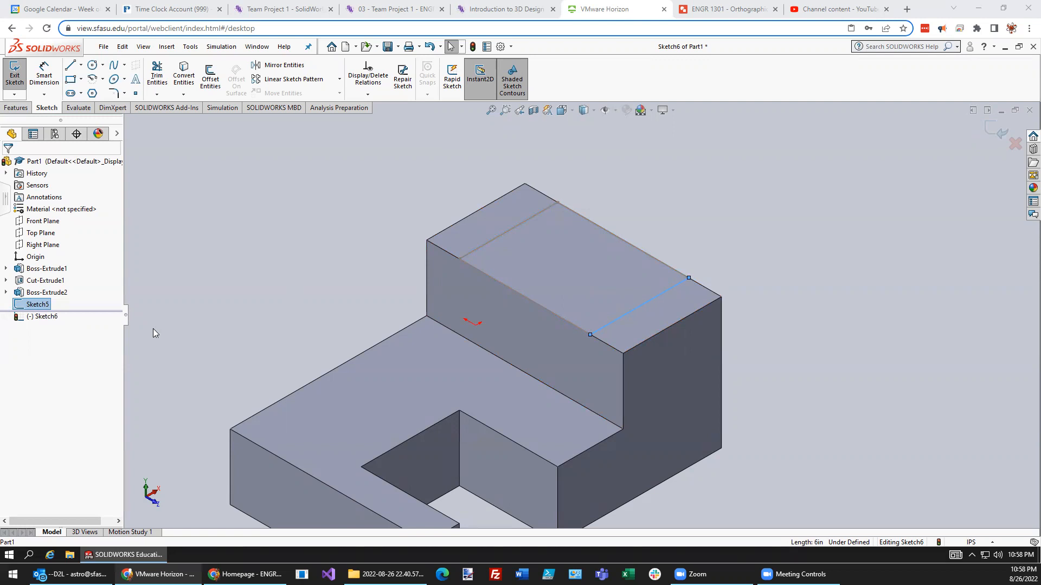
double_click(189, 350)
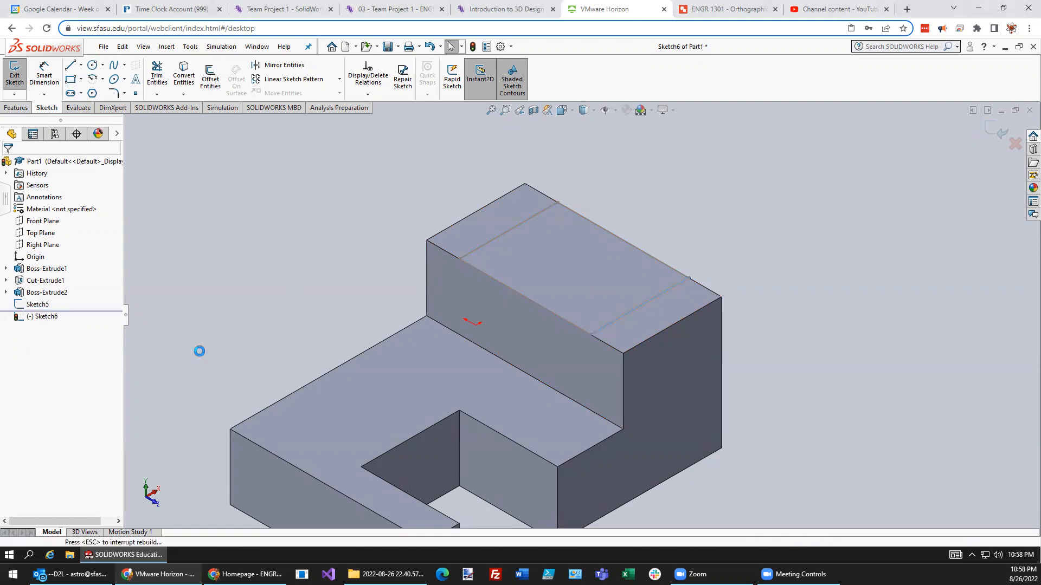
Step: Cut the middle rectangle sketch 2 in deep into the top of the boss with a blind Extruded Cut
left_click(38, 305)
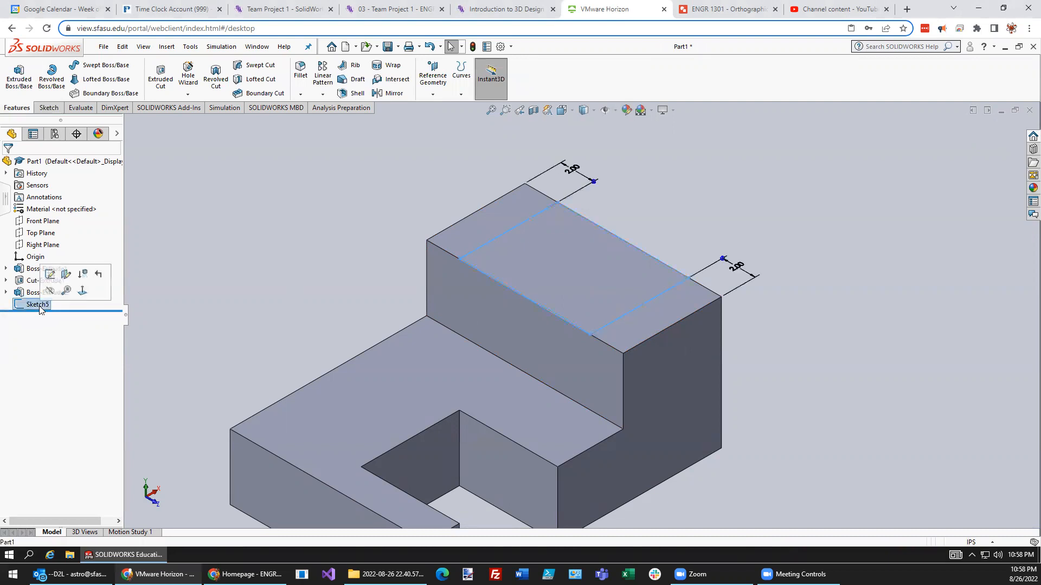
left_click(161, 76)
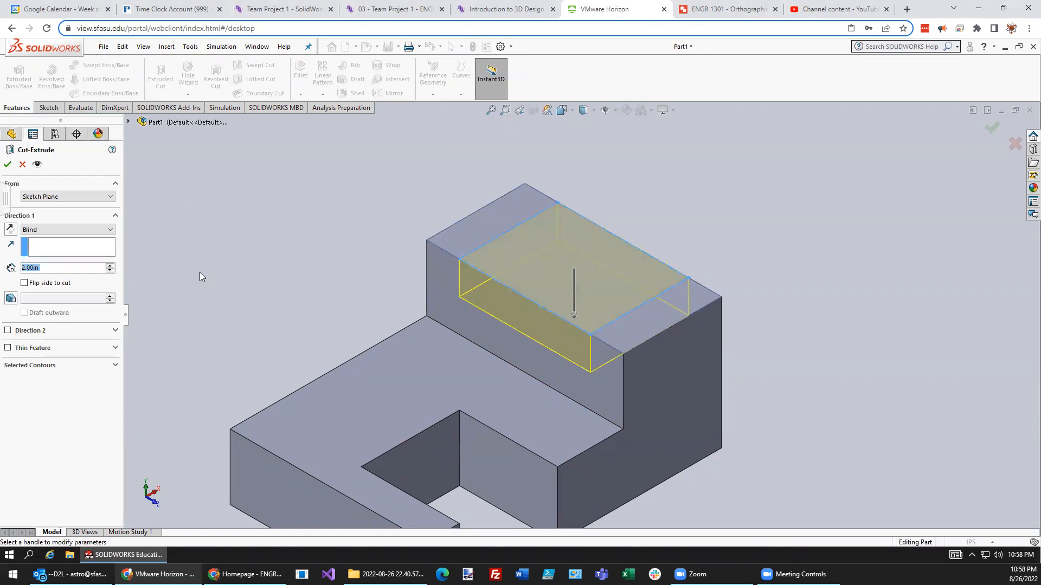
left_click(8, 164)
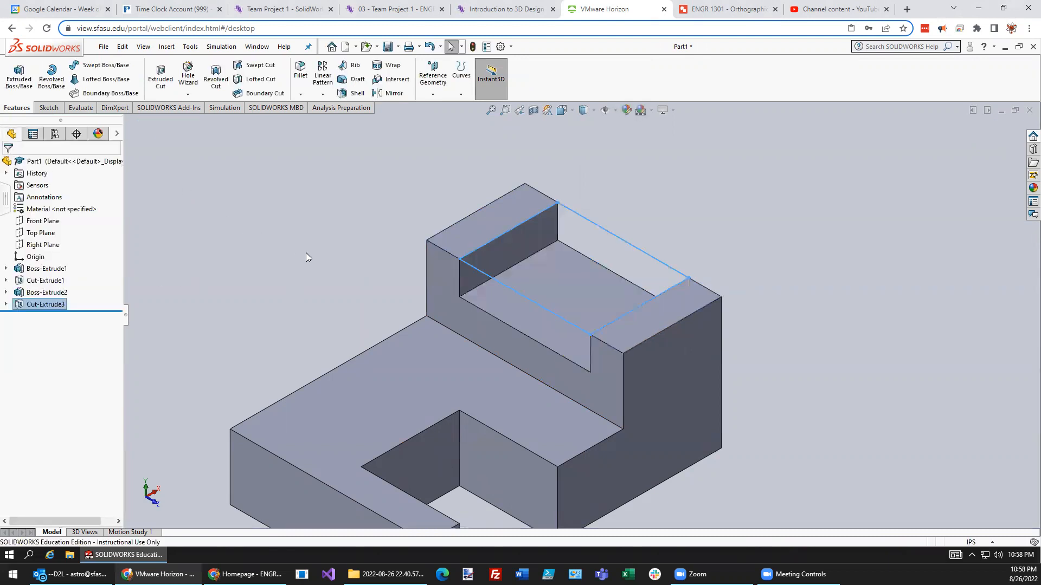
scroll(310, 238, "down", 4)
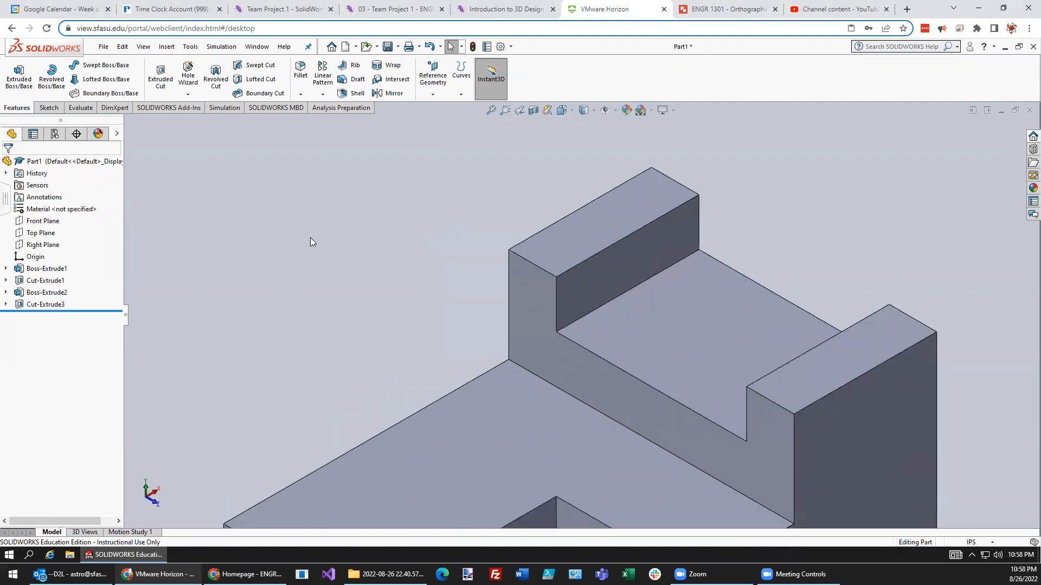